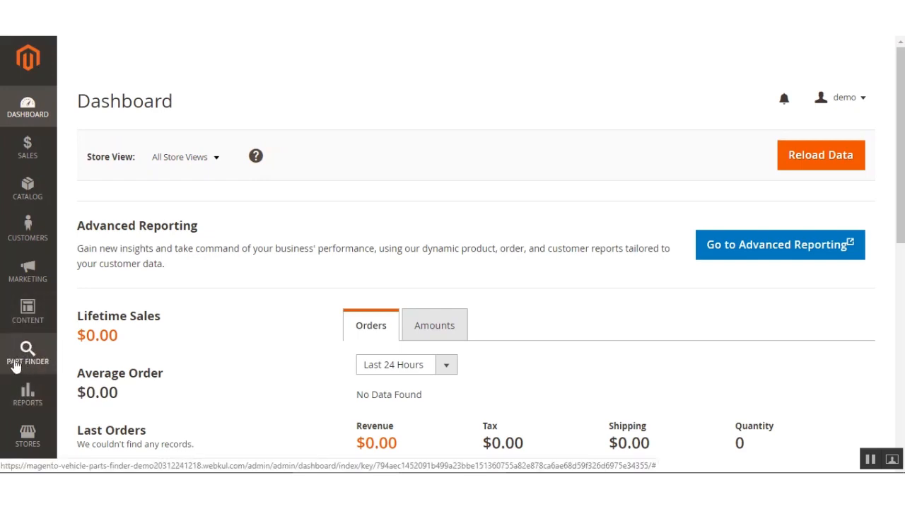
# Step: Open the Part Finder List in a separate browser tab and switch to it
pyautogui.click(28, 358)
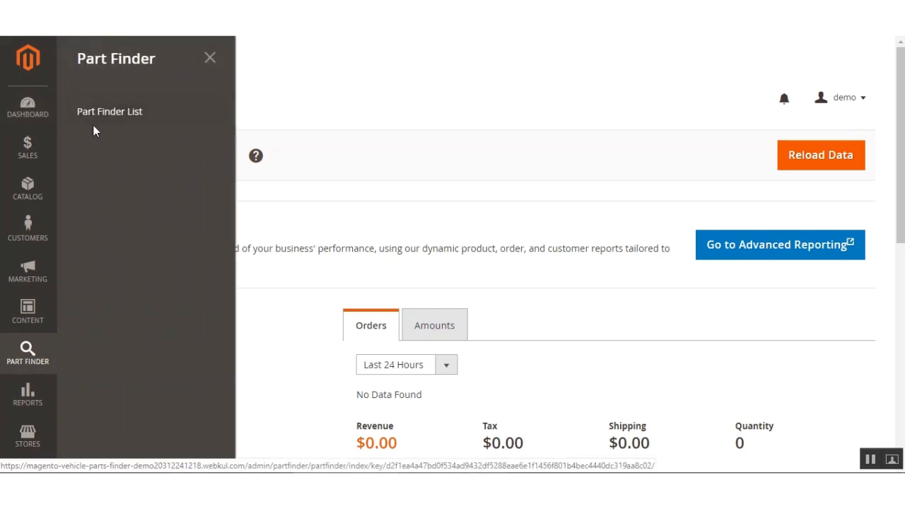
pyautogui.rightClick(121, 120)
pyautogui.click(156, 126)
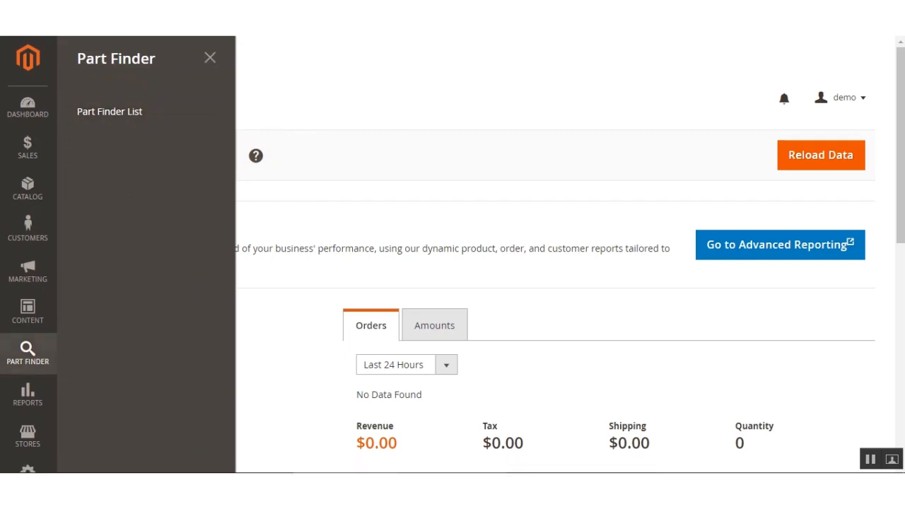
pyautogui.hotkey('ctrl', 'Tab')
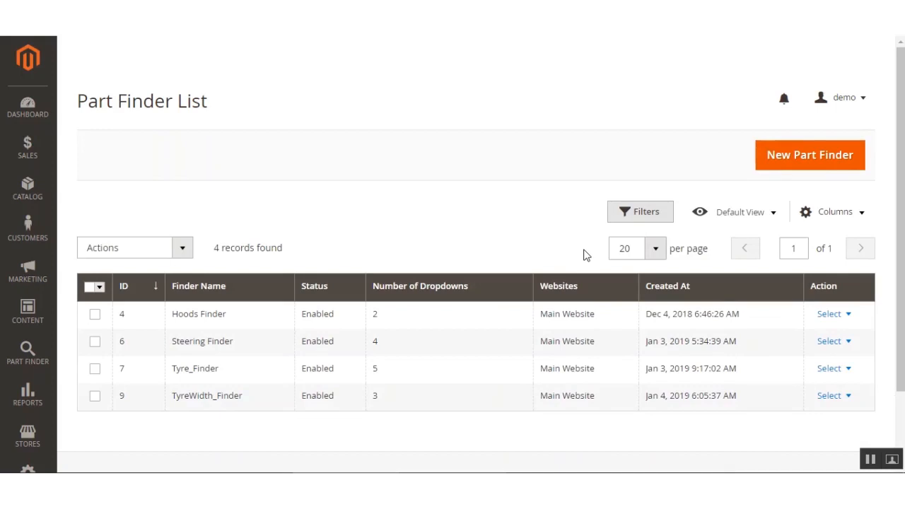
# Step: Select the TyreWidth_Finder record and view the bulk actions available for part finders
pyautogui.click(94, 398)
pyautogui.click(183, 251)
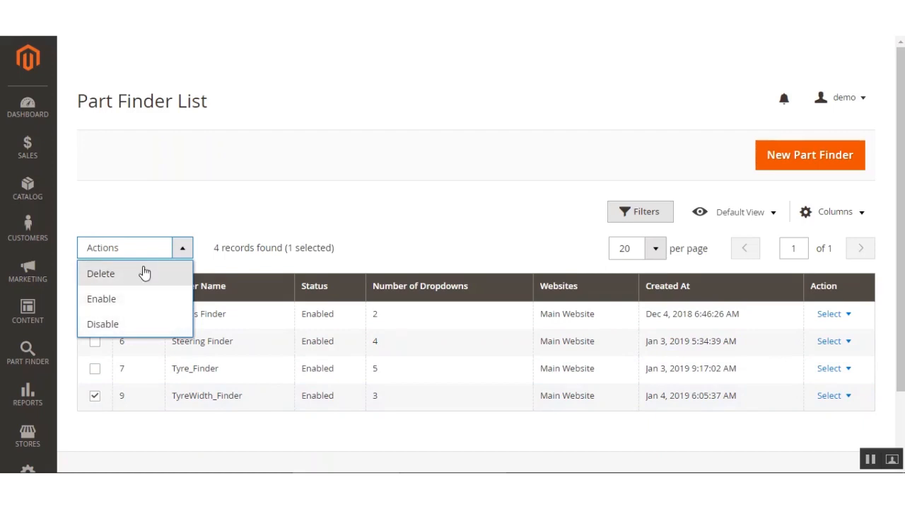
pyautogui.click(201, 229)
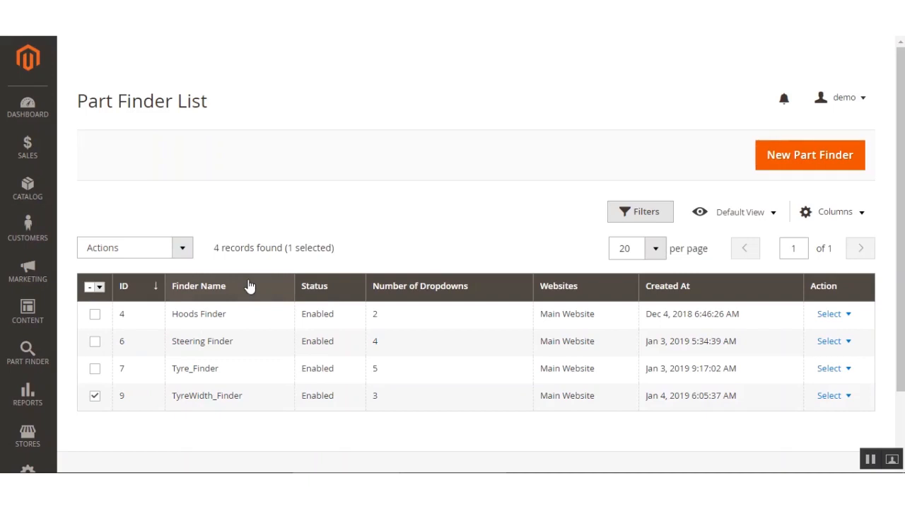
pyautogui.click(27, 352)
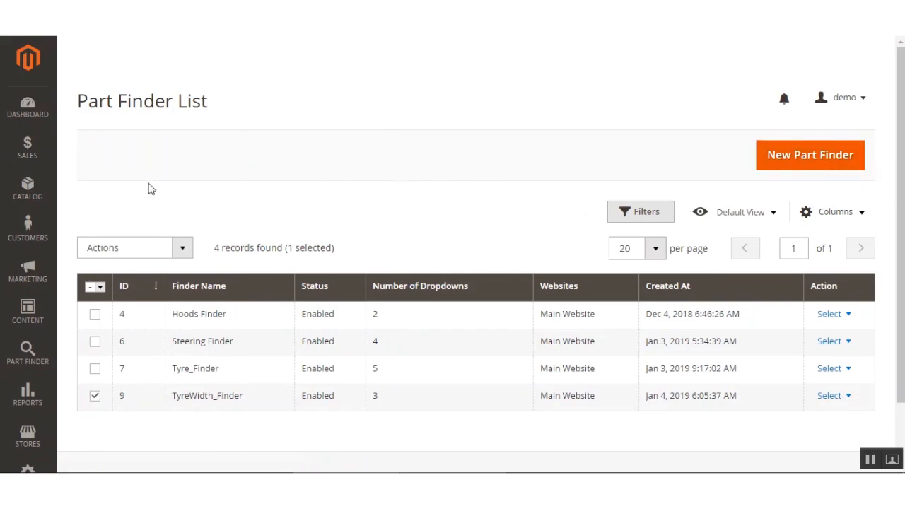
# Step: Open the catalog's Products page in a separate browser tab and switch to it
pyautogui.click(28, 190)
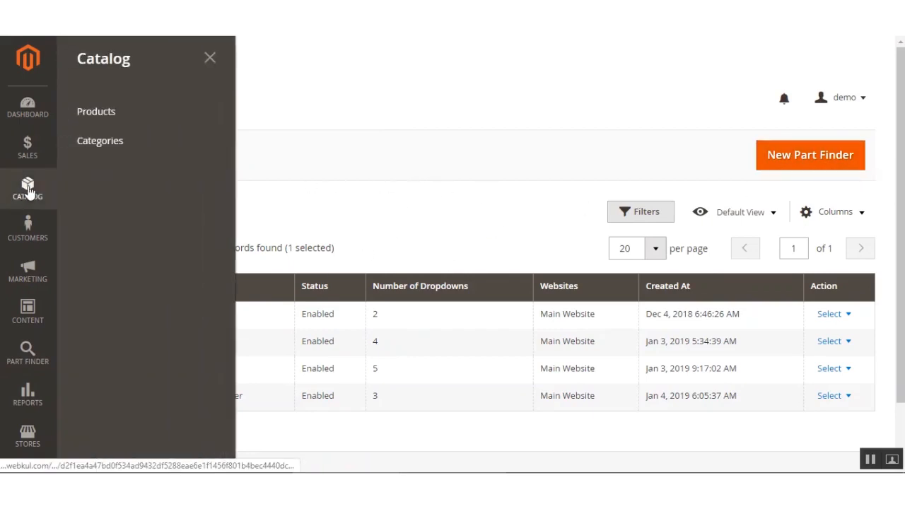
pyautogui.rightClick(88, 115)
pyautogui.click(152, 125)
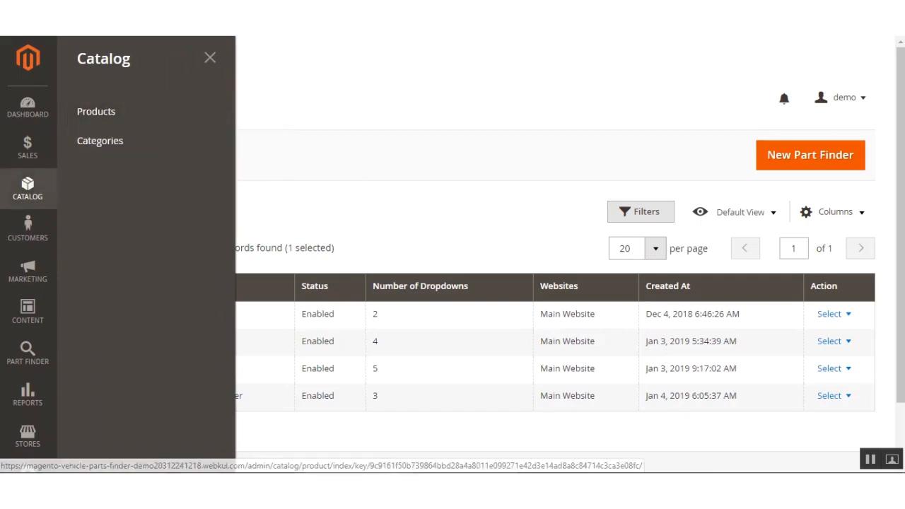
pyautogui.click(527, 142)
pyautogui.hotkey('ctrl', 'Tab')
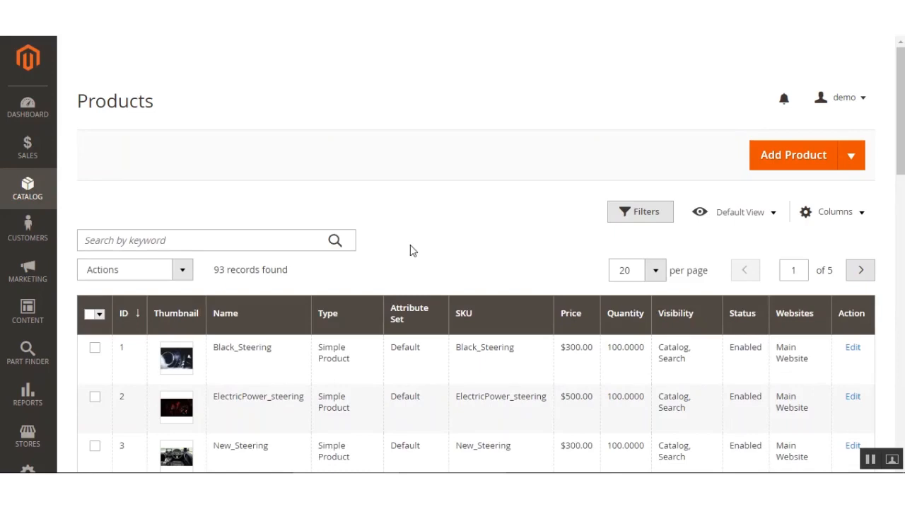
# Step: Start a new product, look over its form sections, and name it steering_wheel
pyautogui.click(852, 169)
pyautogui.click(809, 188)
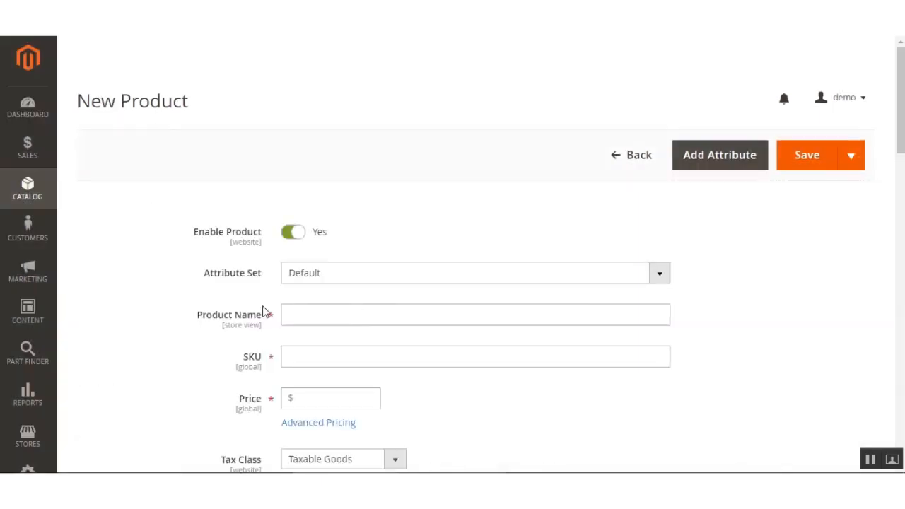
pyautogui.scroll(-10, 898, 248)
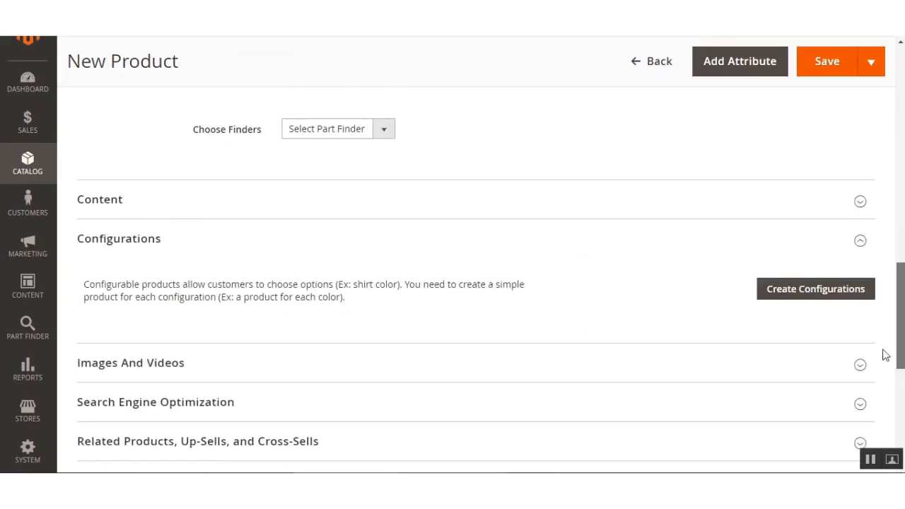
pyautogui.scroll(12, 877, 212)
pyautogui.scroll(3, 876, 148)
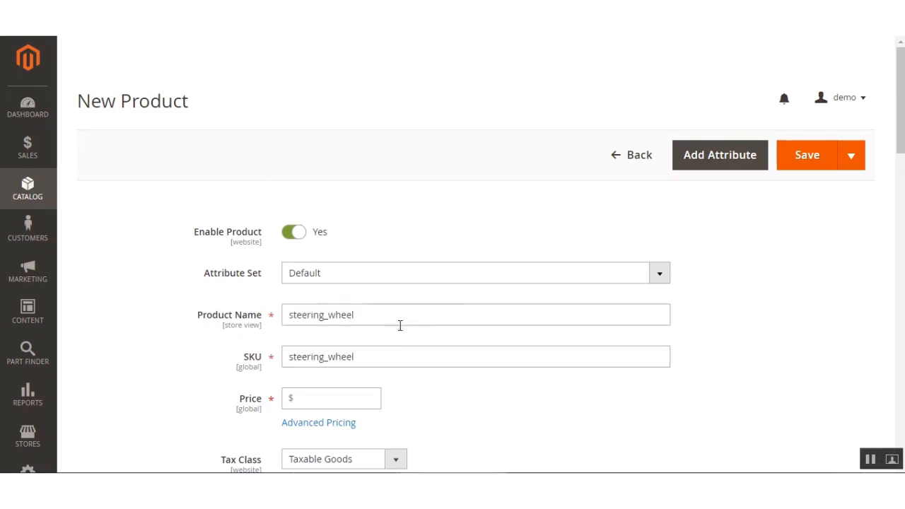
# Step: Set the product's price to 1500 and its quantity to 50
pyautogui.moveTo(399, 321); pyautogui.dragTo(255, 323)
pyautogui.click(483, 410)
pyautogui.scroll(-3, 319, 258)
pyautogui.click(318, 199)
pyautogui.write('1500')
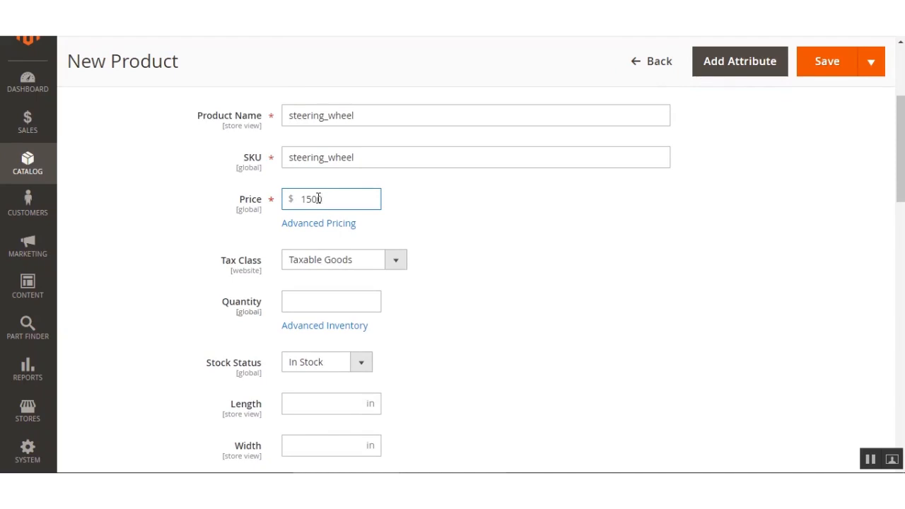
pyautogui.scroll(-2, 436, 234)
pyautogui.click(333, 166)
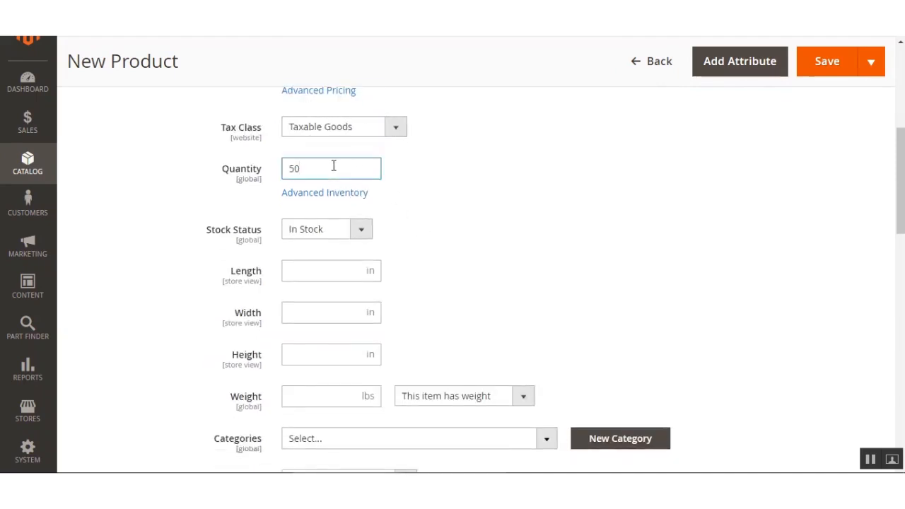
# Step: Assign the product to the Car category under Steering
pyautogui.scroll(-3, 460, 273)
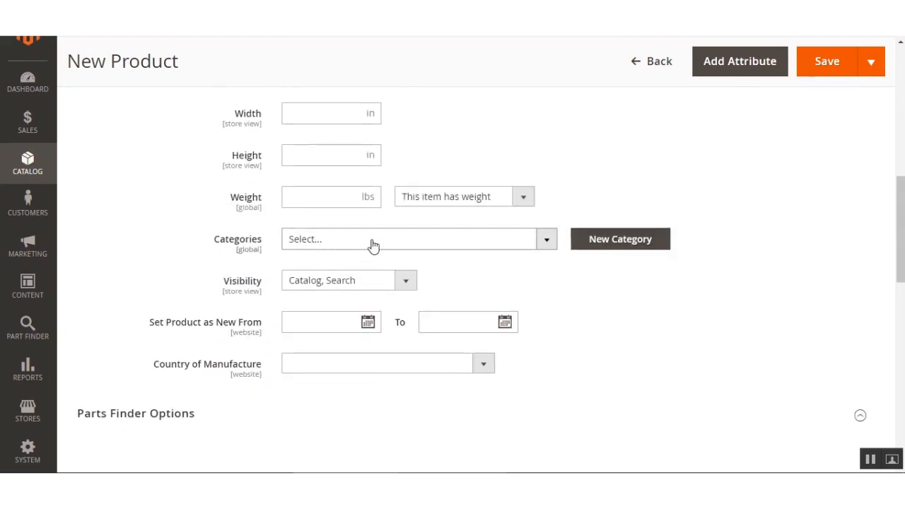
pyautogui.click(546, 243)
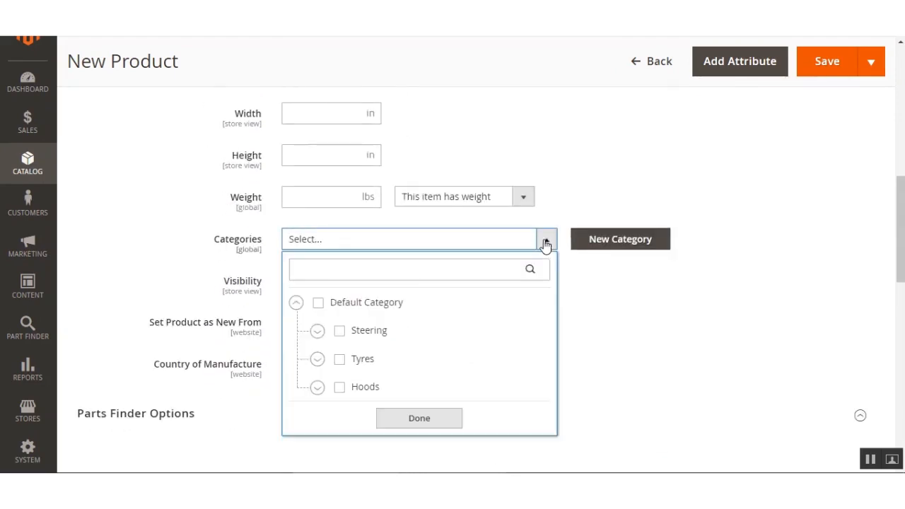
pyautogui.click(317, 331)
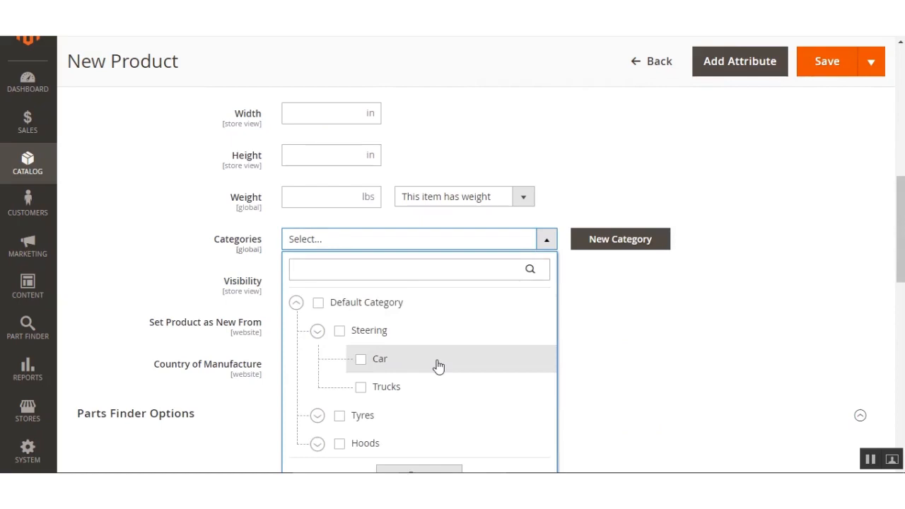
pyautogui.click(363, 367)
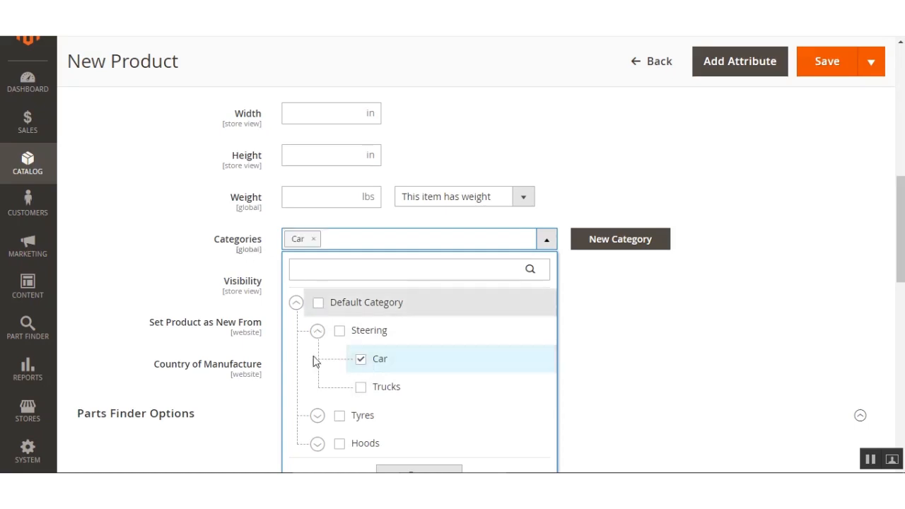
pyautogui.click(605, 303)
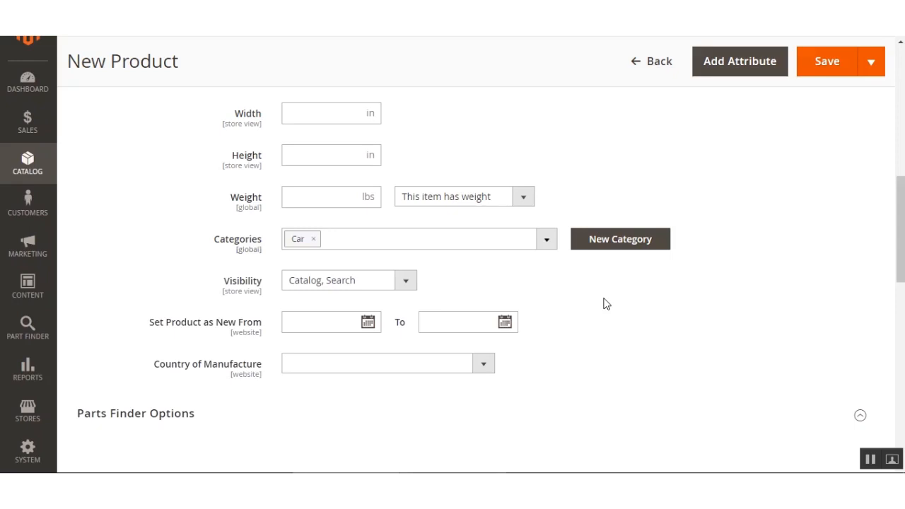
# Step: View the new category form with its parent category options, close it, and review the product's category tree
pyautogui.click(584, 242)
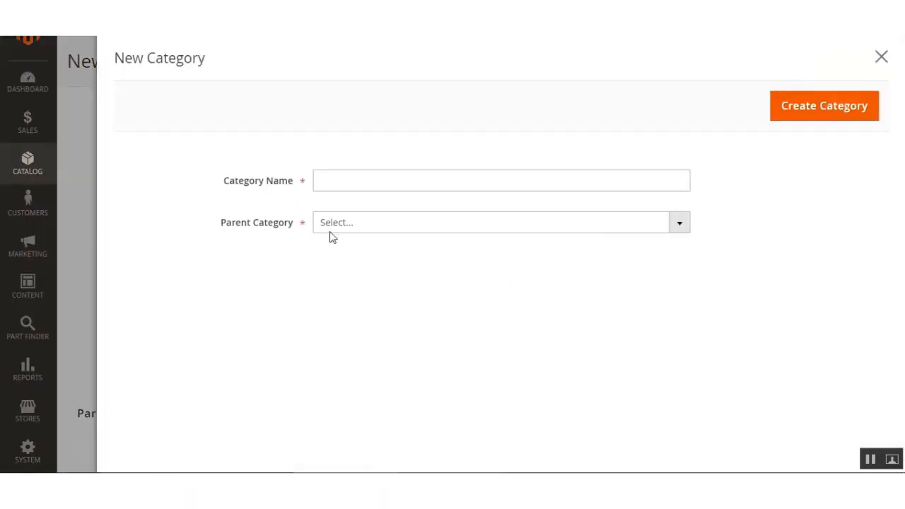
pyautogui.click(679, 227)
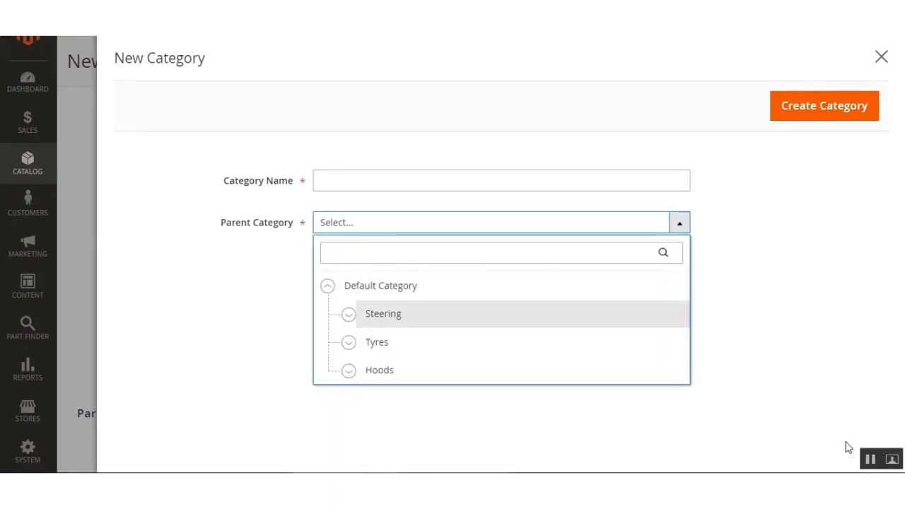
pyautogui.click(881, 58)
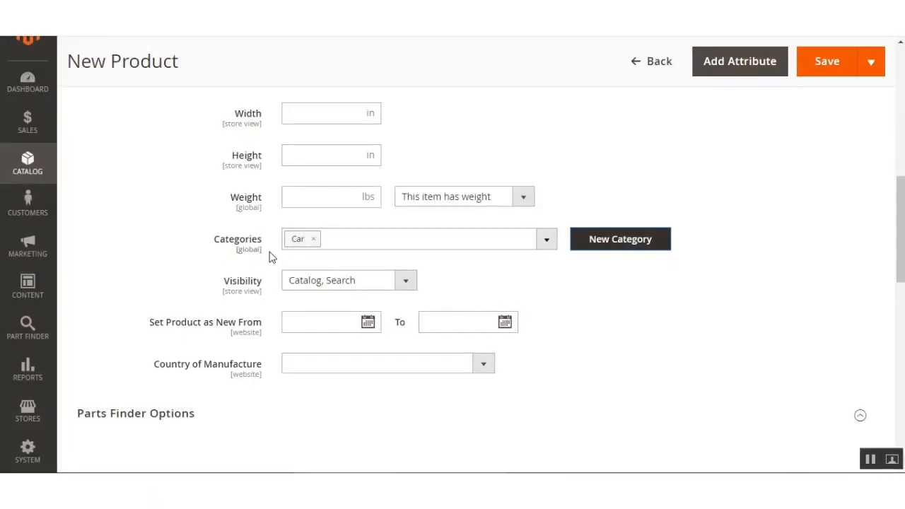
pyautogui.click(545, 248)
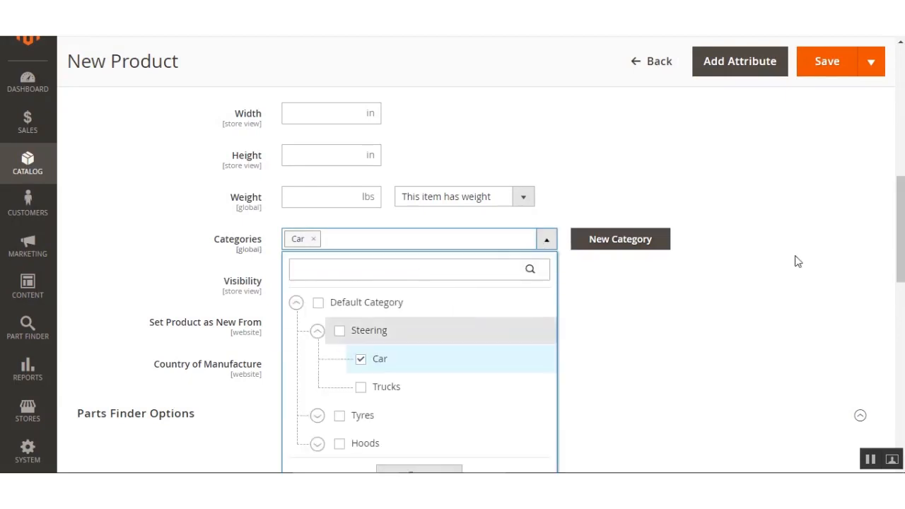
pyautogui.click(646, 319)
pyautogui.scroll(-1, 487, 305)
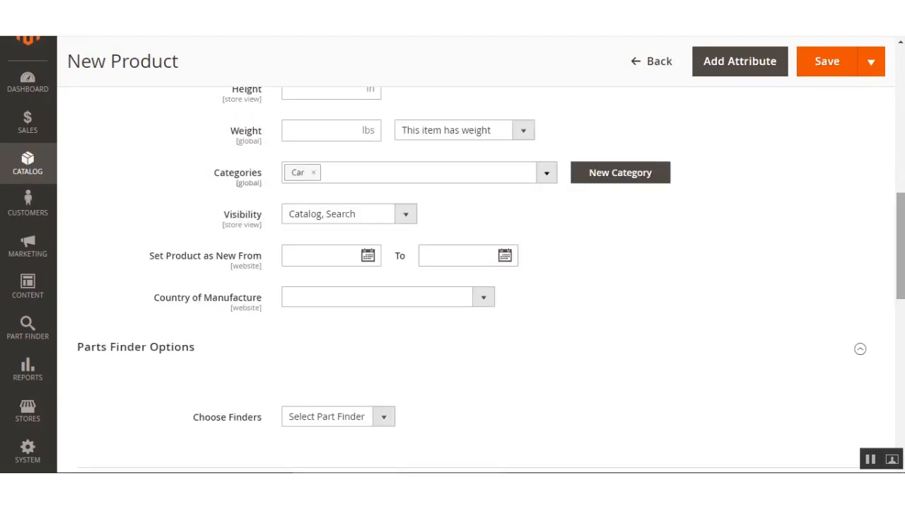
pyautogui.scroll(1, 201, 40)
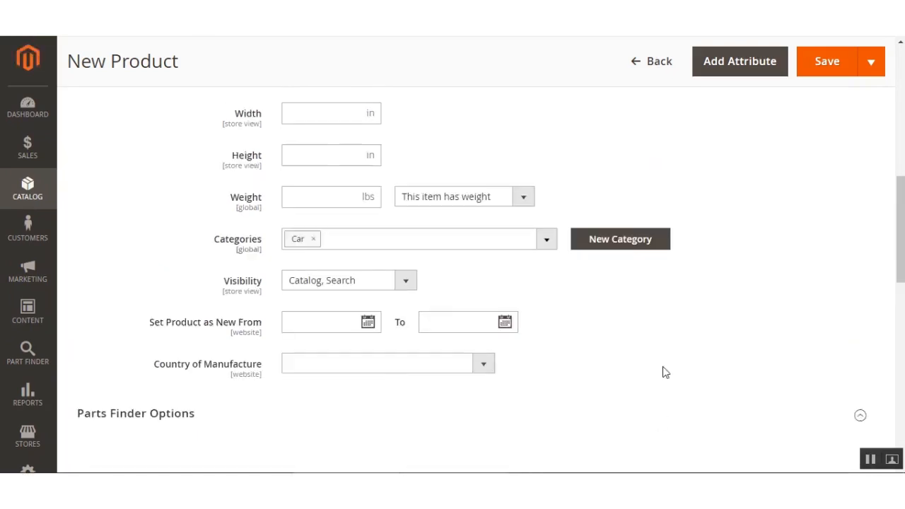
# Step: Review the part finders offered for the product under Parts Finder Options without choosing one
pyautogui.scroll(-3, 520, 381)
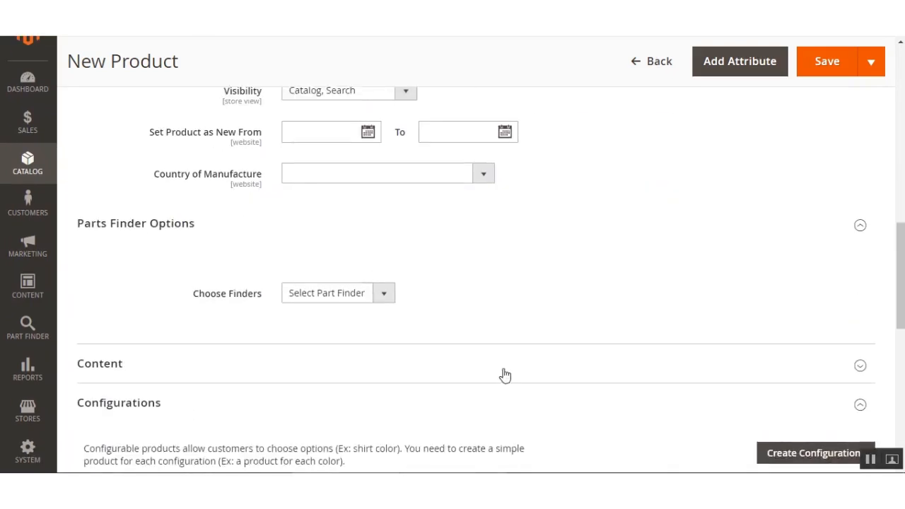
pyautogui.click(353, 290)
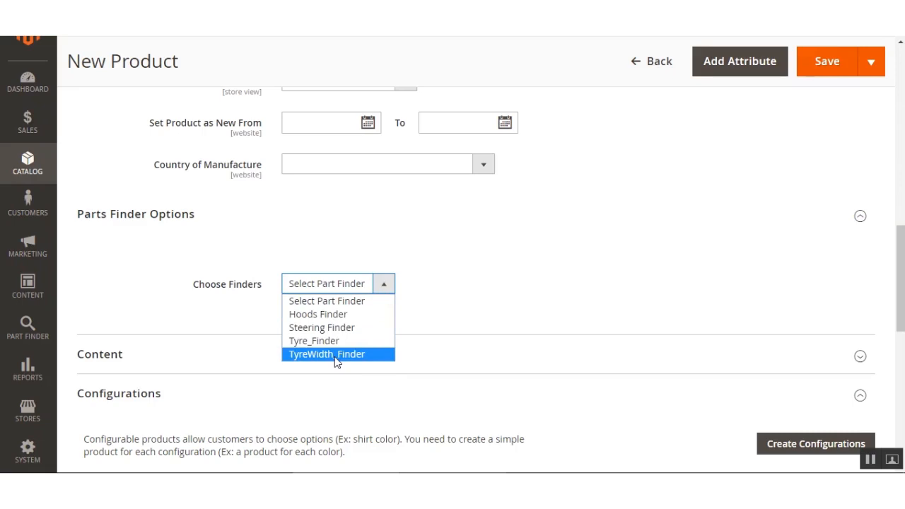
pyautogui.click(479, 329)
# Step: Save the new steering_wheel product
pyautogui.moveTo(900, 280); pyautogui.dragTo(901, 99)
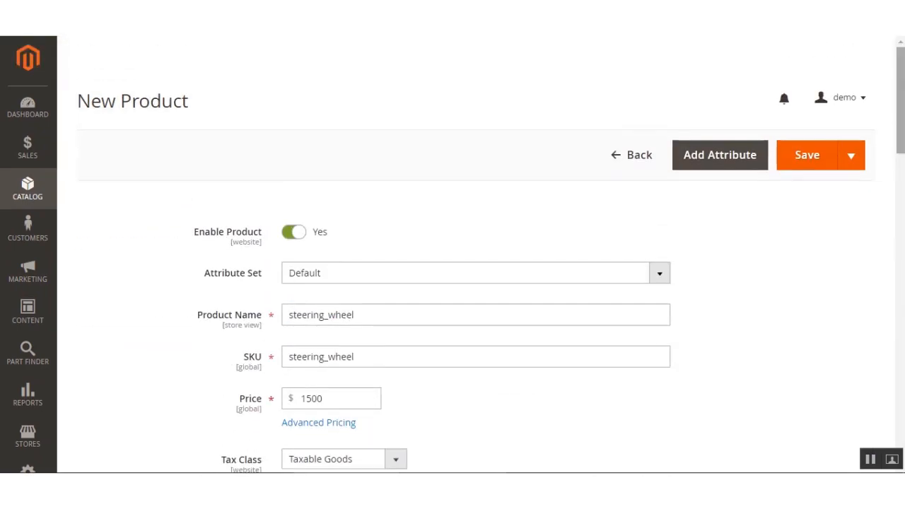
pyautogui.click(807, 158)
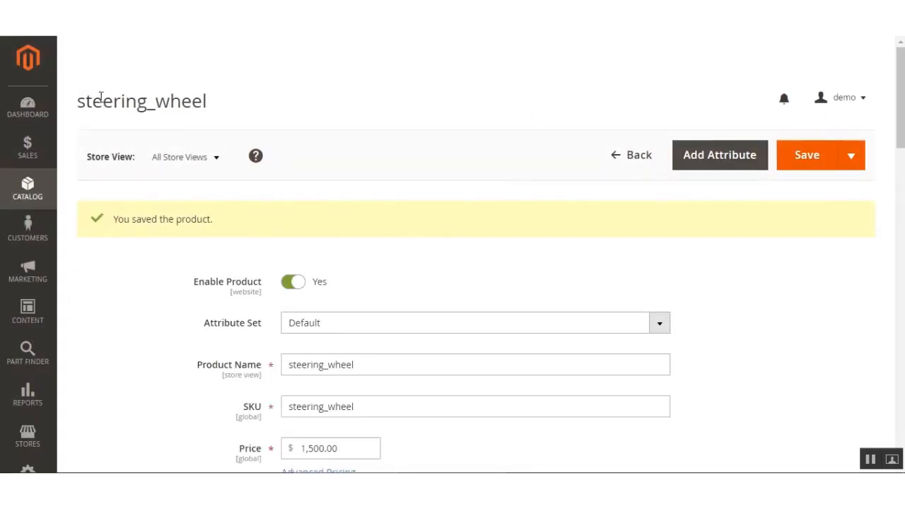
pyautogui.moveTo(82, 101); pyautogui.dragTo(215, 106)
pyautogui.click(214, 105)
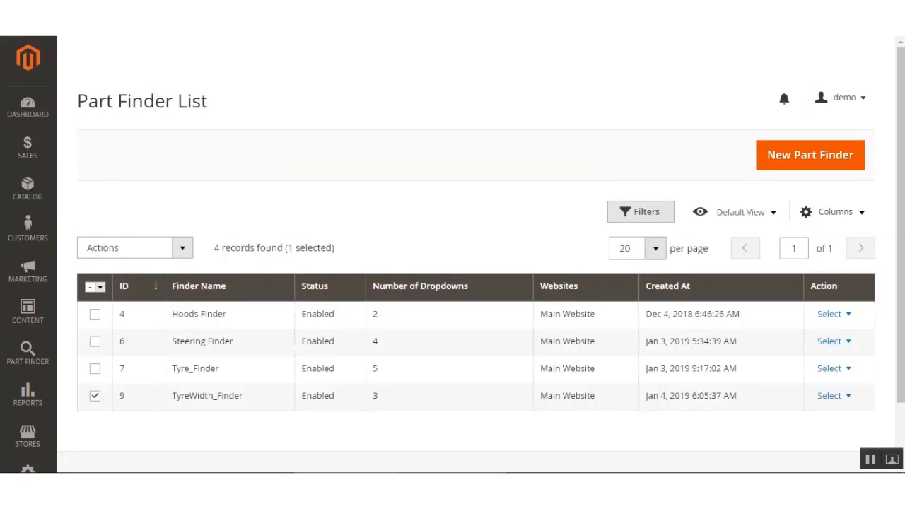
# Step: Start a new part finder from the Part Finder List and enable it
pyautogui.click(35, 359)
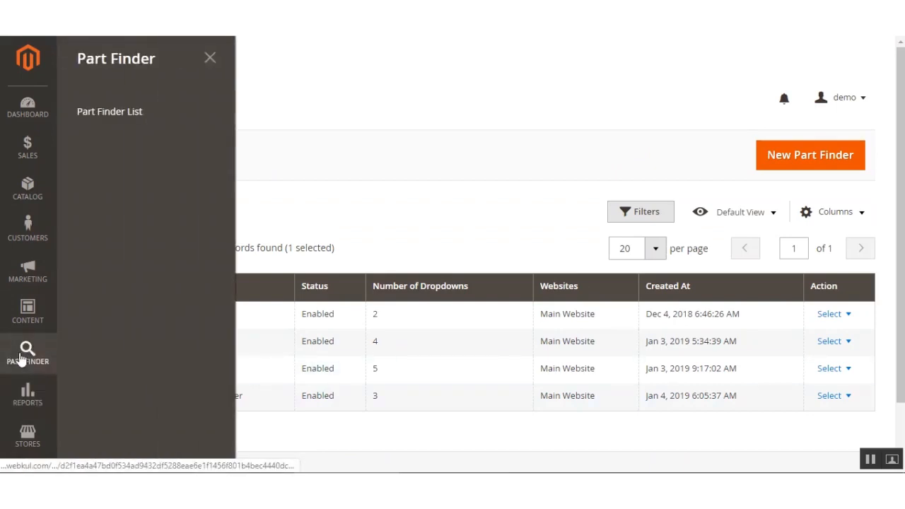
pyautogui.click(499, 122)
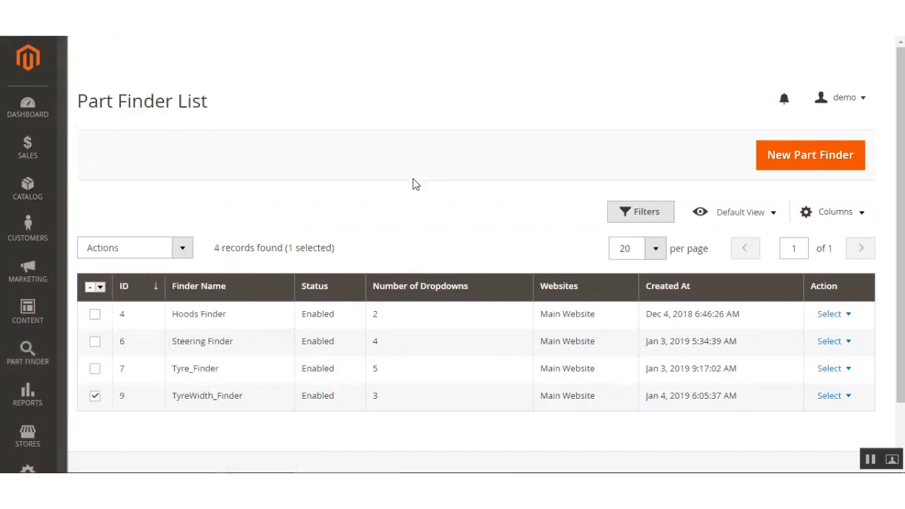
pyautogui.click(798, 166)
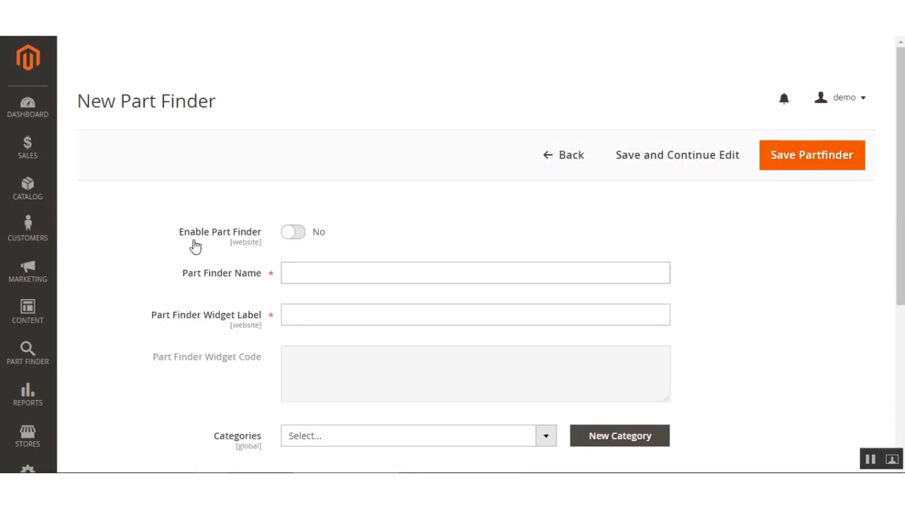
pyautogui.click(296, 236)
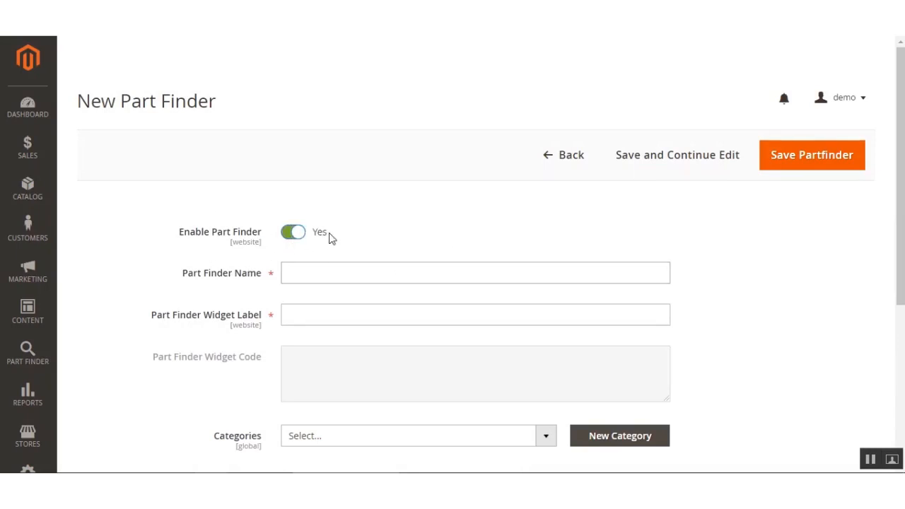
pyautogui.scroll(-1, 901, 192)
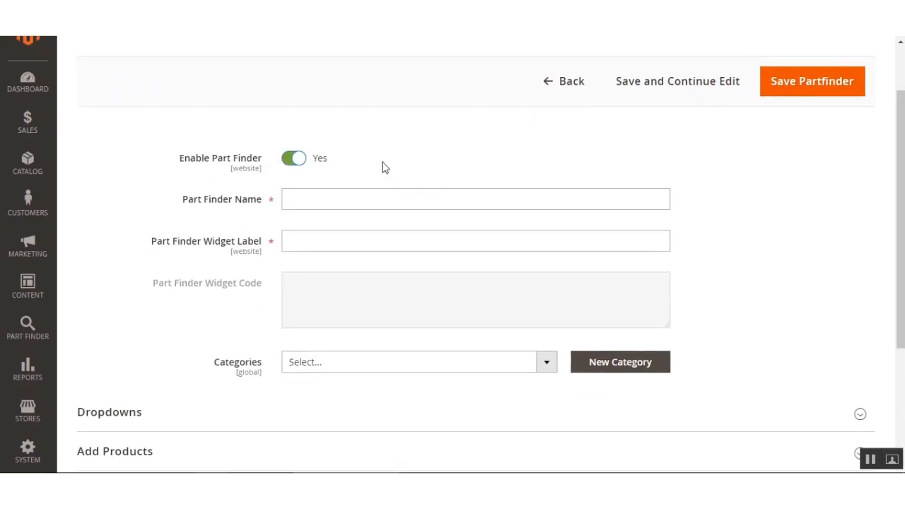
# Step: Name the part finder Ster_whel and copy the same text into its widget label
pyautogui.click(321, 200)
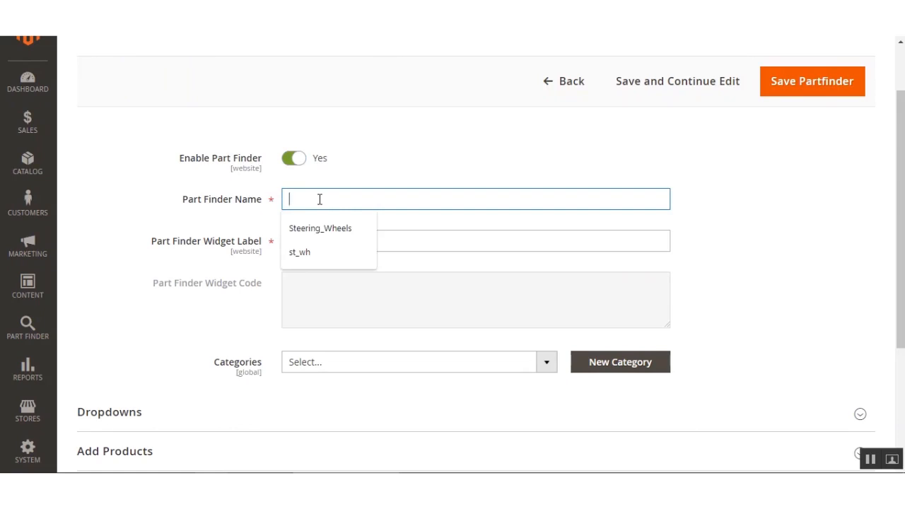
pyautogui.write('Ster_whel')
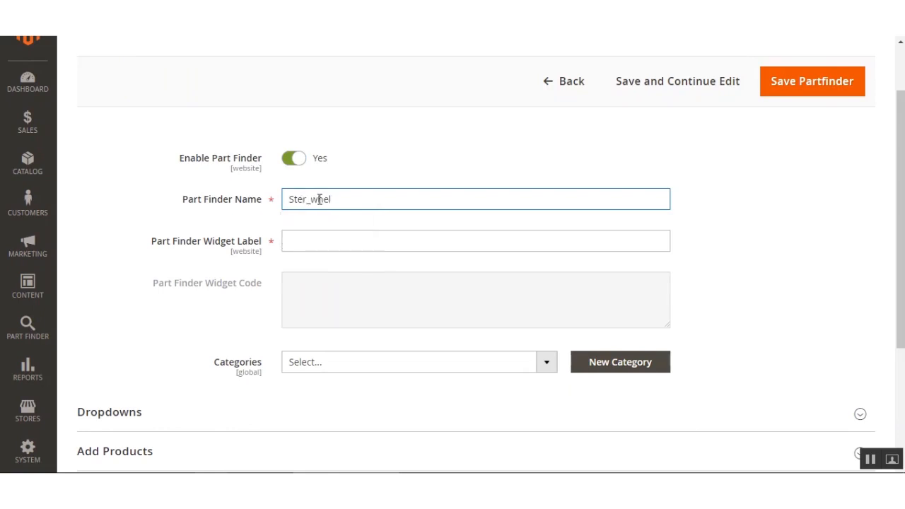
pyautogui.doubleClick(320, 199)
pyautogui.hotkey('ctrl', 'c')
pyautogui.click(317, 249)
pyautogui.hotkey('ctrl', 'v')
pyautogui.click(150, 218)
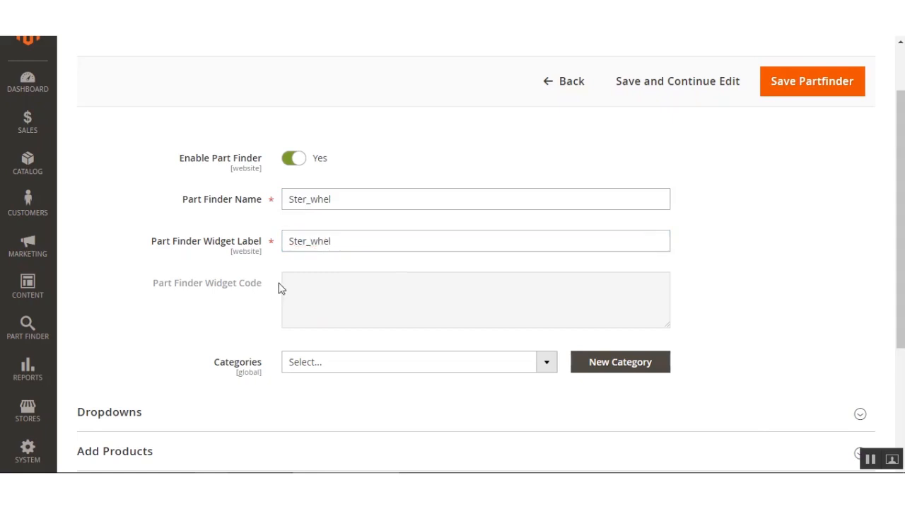
# Step: Replace the part finder's widget label with "Steering Wheel Demo"
pyautogui.scroll(-1, 283, 283)
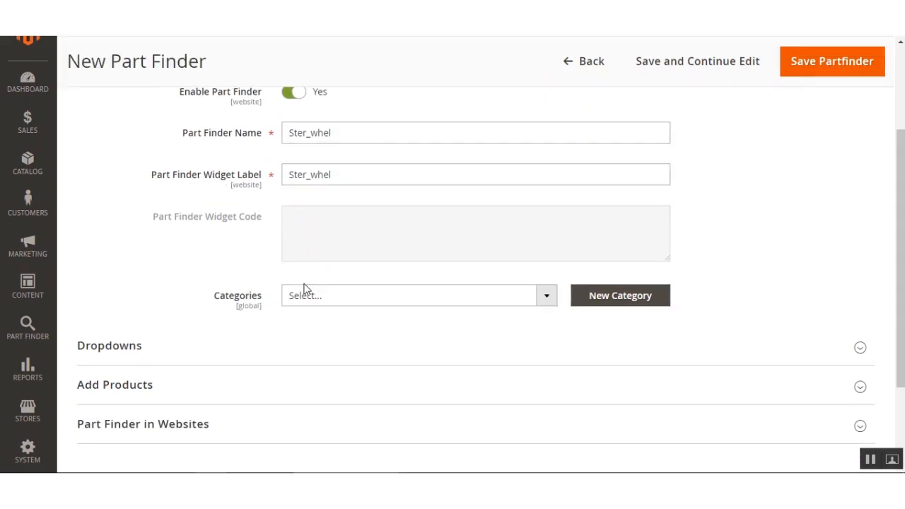
pyautogui.click(307, 175)
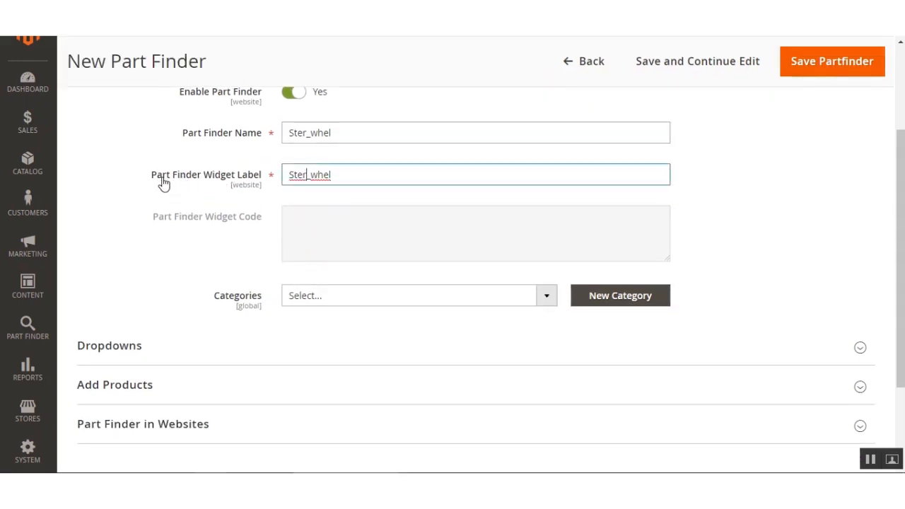
pyautogui.moveTo(157, 182); pyautogui.dragTo(263, 182)
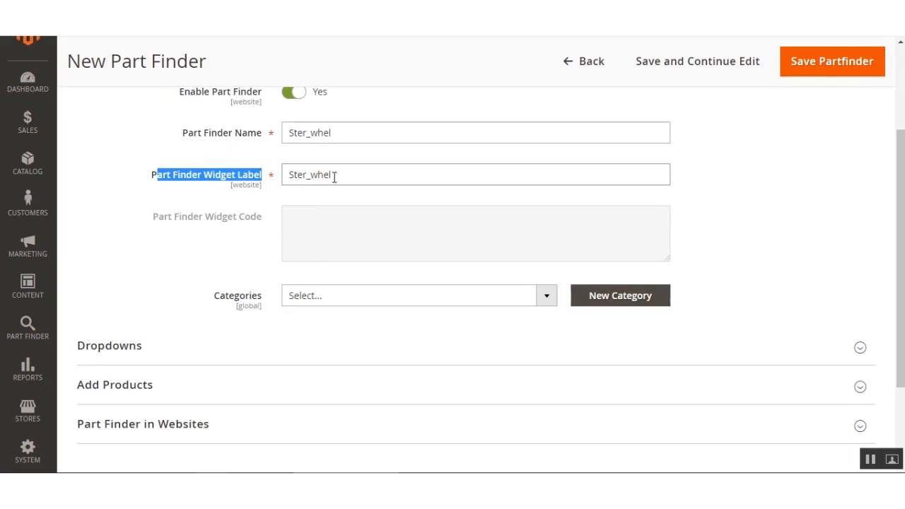
pyautogui.moveTo(334, 178); pyautogui.dragTo(283, 177)
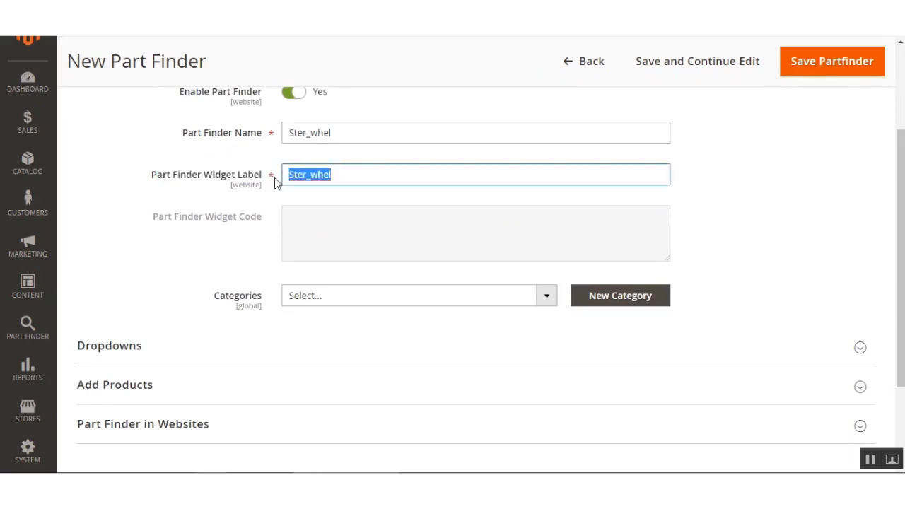
pyautogui.write('Stee')
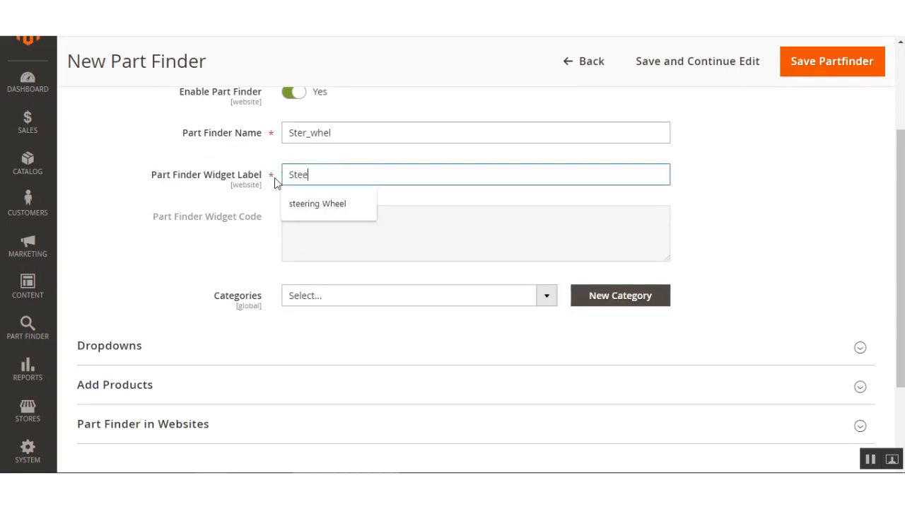
pyautogui.write('ring Wheel Demo')
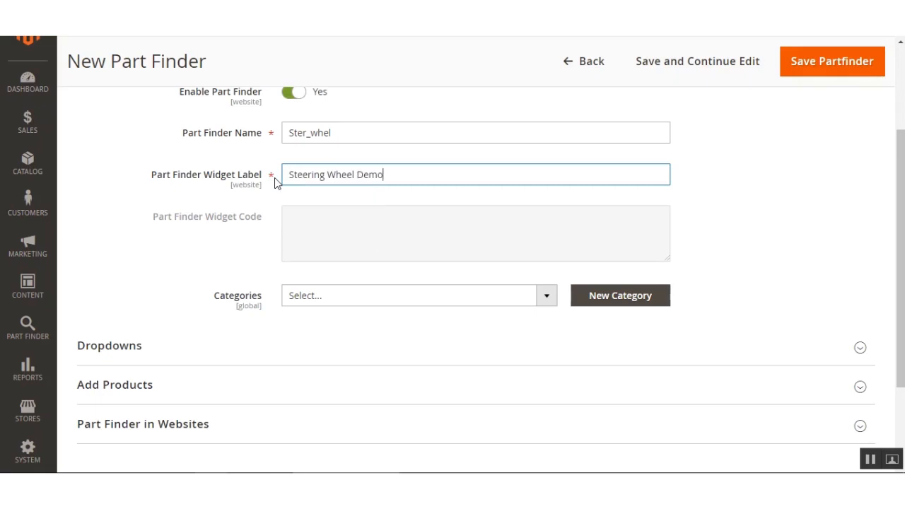
# Step: Assign the part finder to the Car category under Steering
pyautogui.scroll(-3, 378, 339)
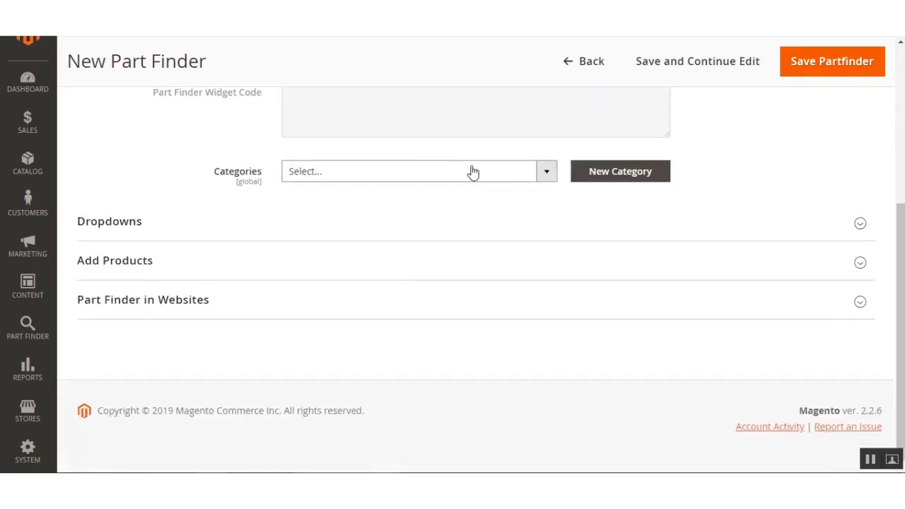
pyautogui.click(524, 172)
pyautogui.click(318, 263)
pyautogui.click(361, 292)
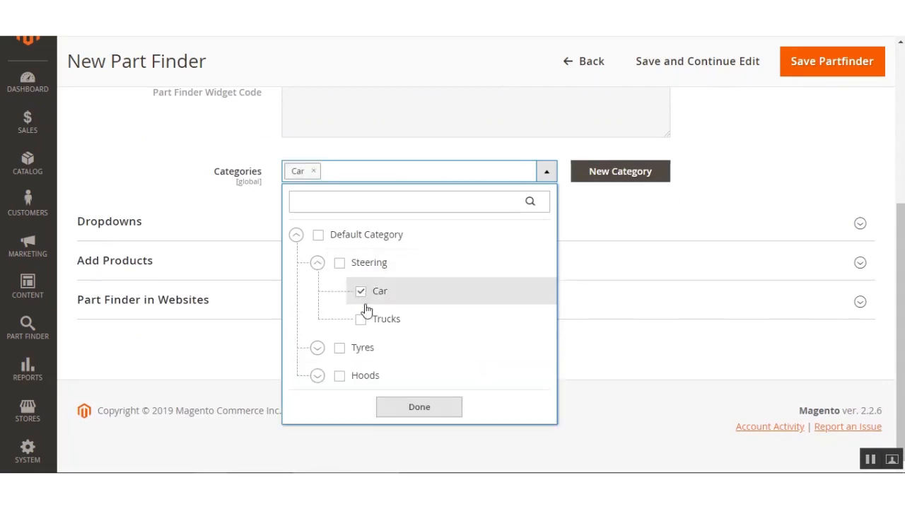
pyautogui.click(412, 408)
# Step: Add a first dropdown option to the part finder and label it Brand, keeping it required
pyautogui.click(111, 230)
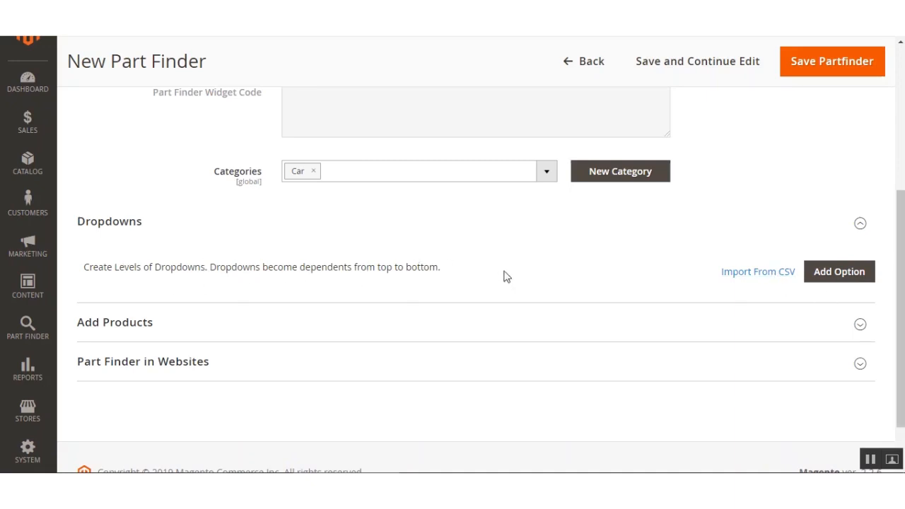
pyautogui.click(840, 273)
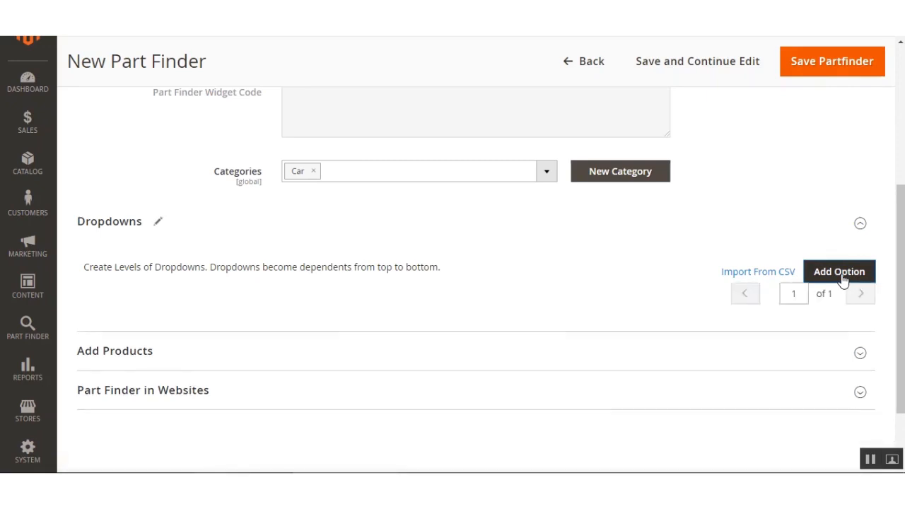
pyautogui.scroll(-3, 420, 297)
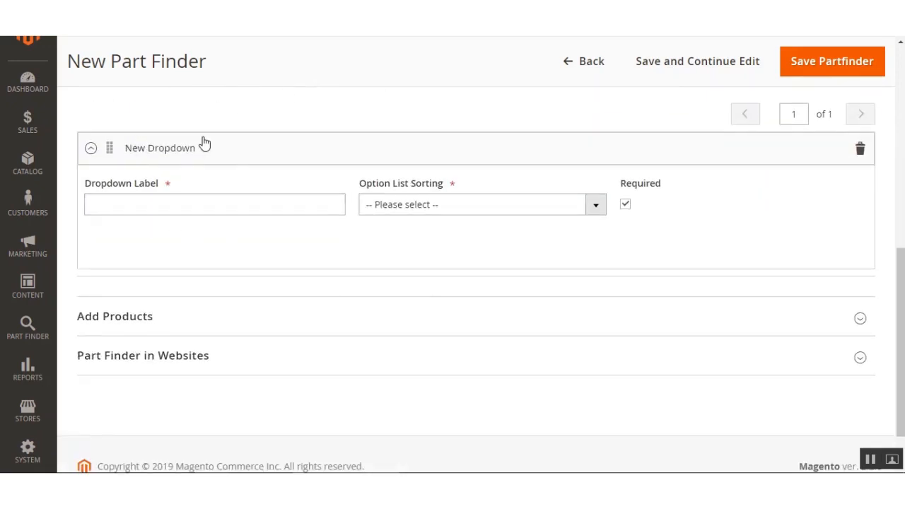
pyautogui.click(138, 210)
pyautogui.click(423, 206)
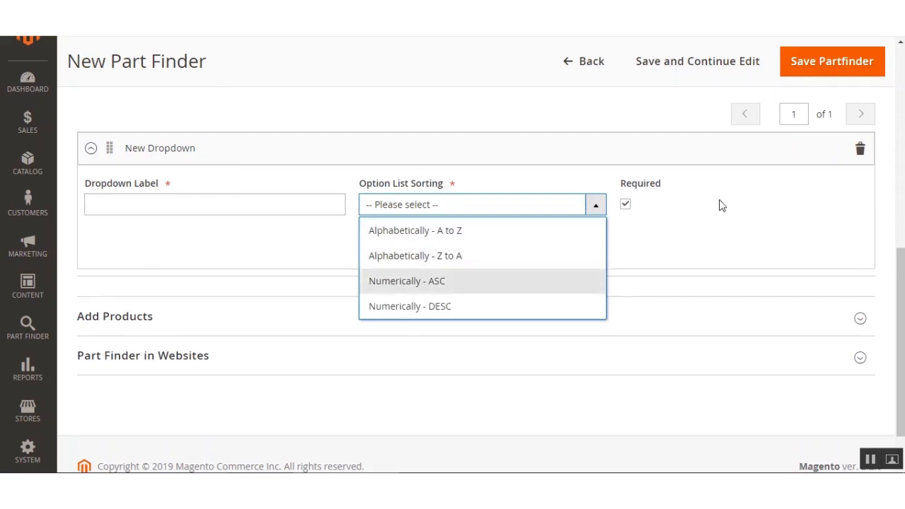
pyautogui.click(625, 206)
pyautogui.click(210, 209)
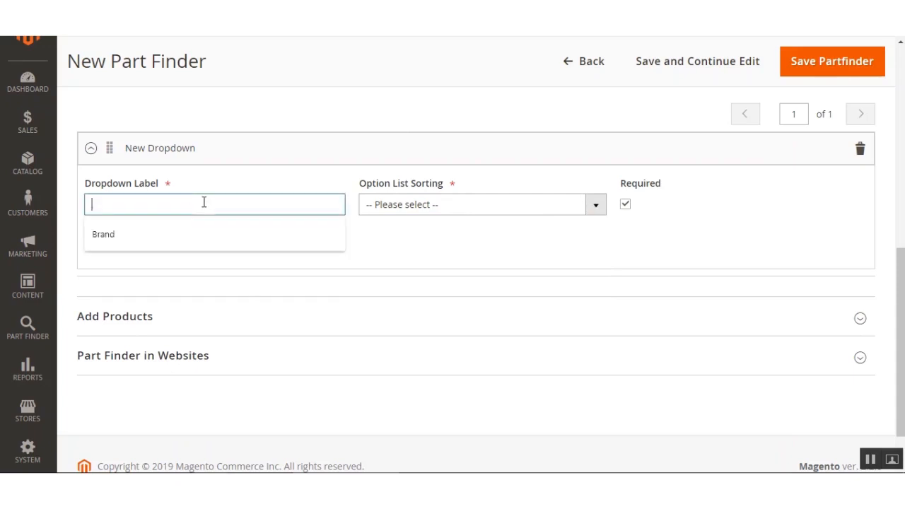
pyautogui.click(151, 236)
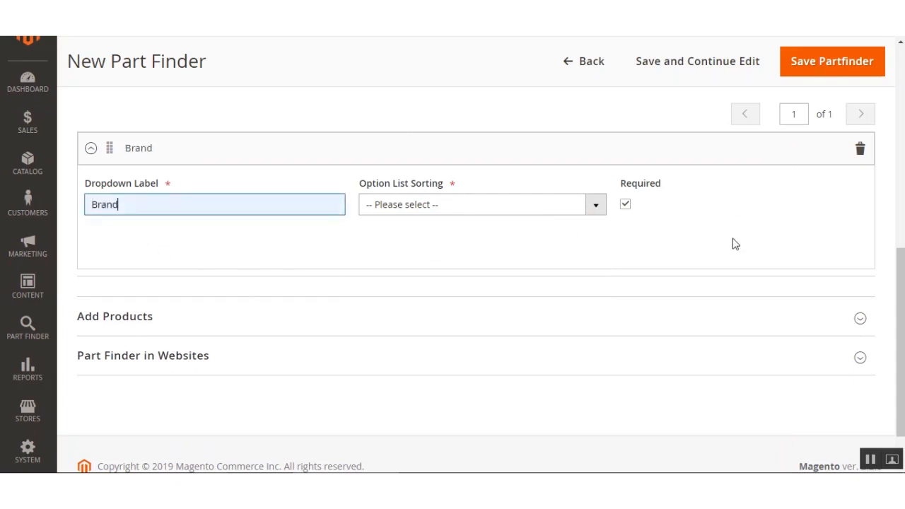
# Step: Add a second dropdown option to the part finder and label it Model
pyautogui.scroll(2, 735, 244)
pyautogui.click(830, 210)
pyautogui.scroll(-1, 397, 307)
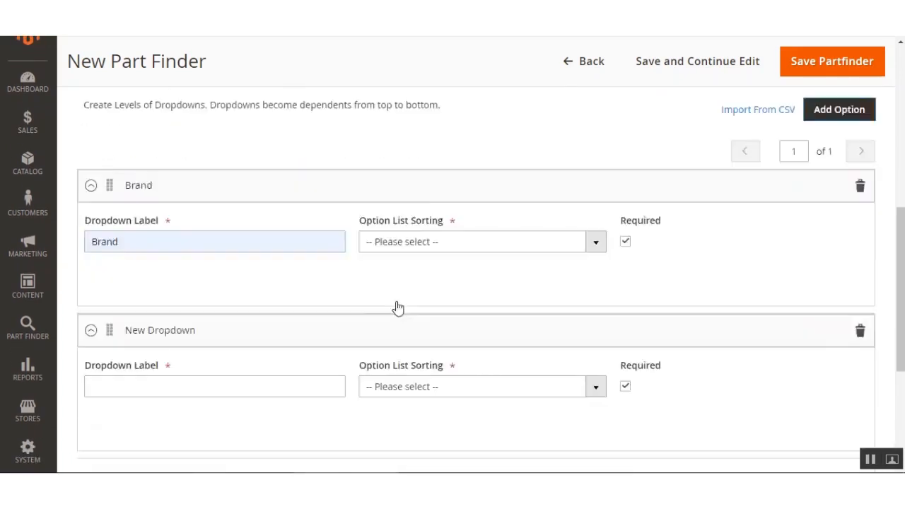
pyautogui.scroll(-2, 397, 308)
pyautogui.click(129, 280)
pyautogui.click(125, 311)
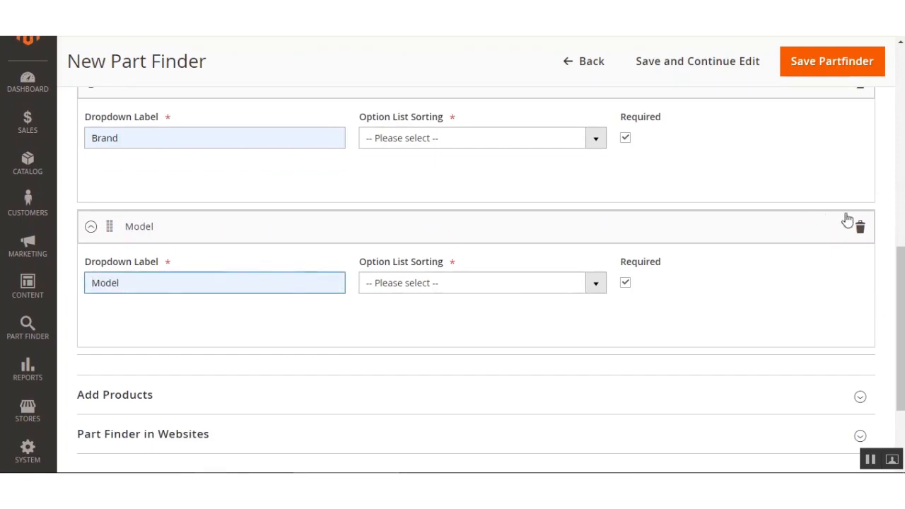
# Step: Add a third dropdown option to the part finder and label it Year
pyautogui.scroll(5, 729, 291)
pyautogui.scroll(-3, 818, 322)
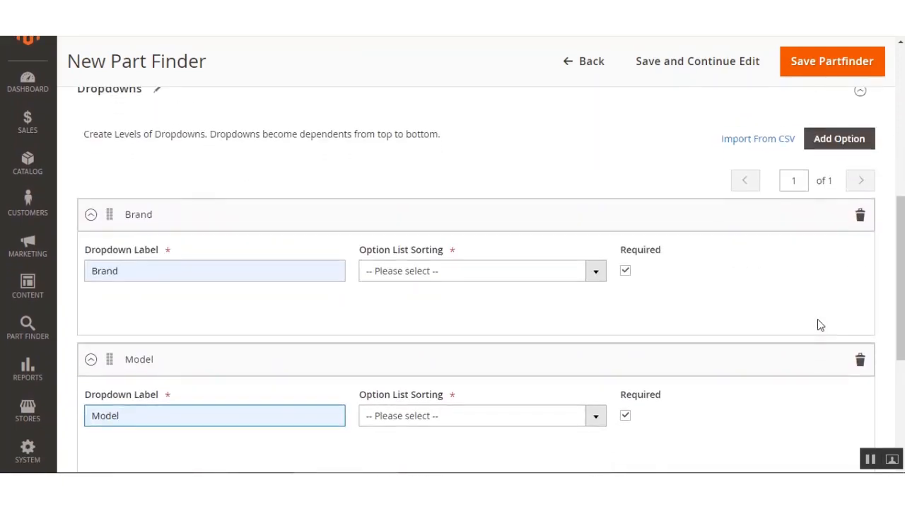
pyautogui.click(846, 139)
pyautogui.click(179, 292)
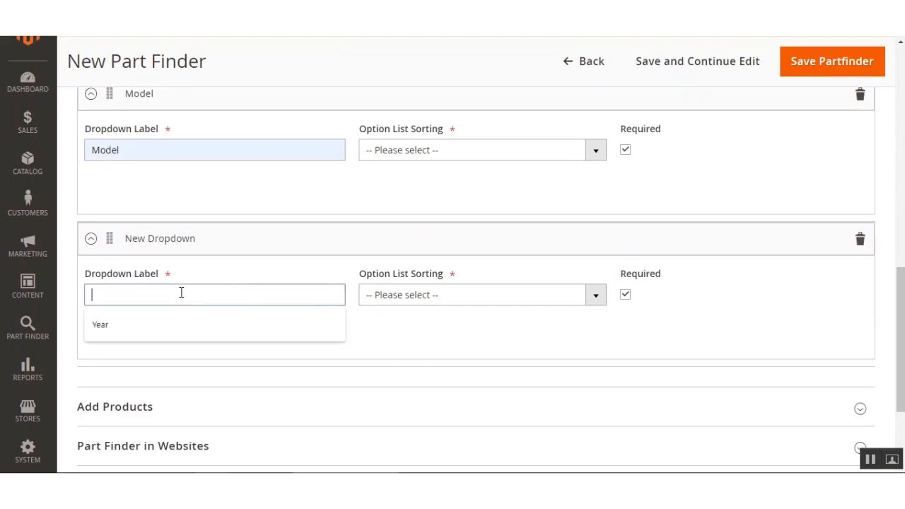
pyautogui.click(174, 325)
# Step: Add a fourth dropdown option to the part finder and label it Steering Type
pyautogui.scroll(3, 776, 362)
pyautogui.scroll(3, 808, 212)
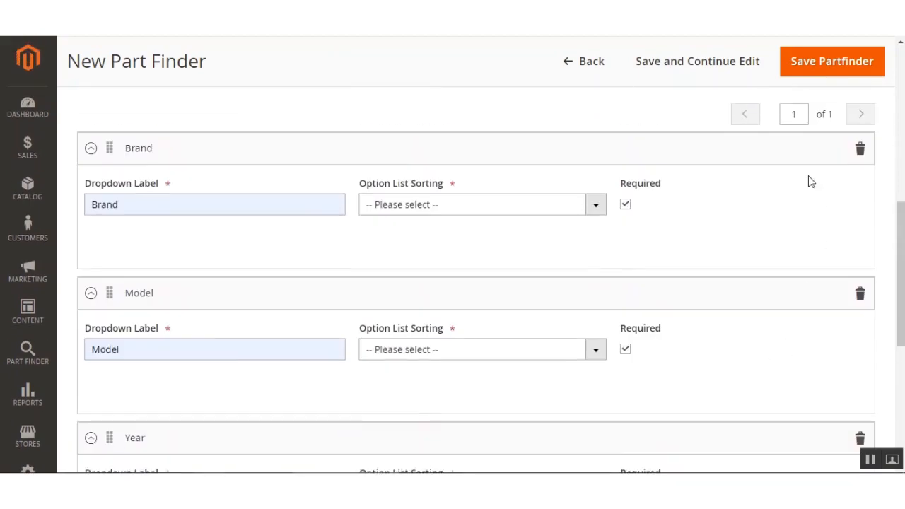
pyautogui.click(838, 274)
pyautogui.scroll(-7, 665, 338)
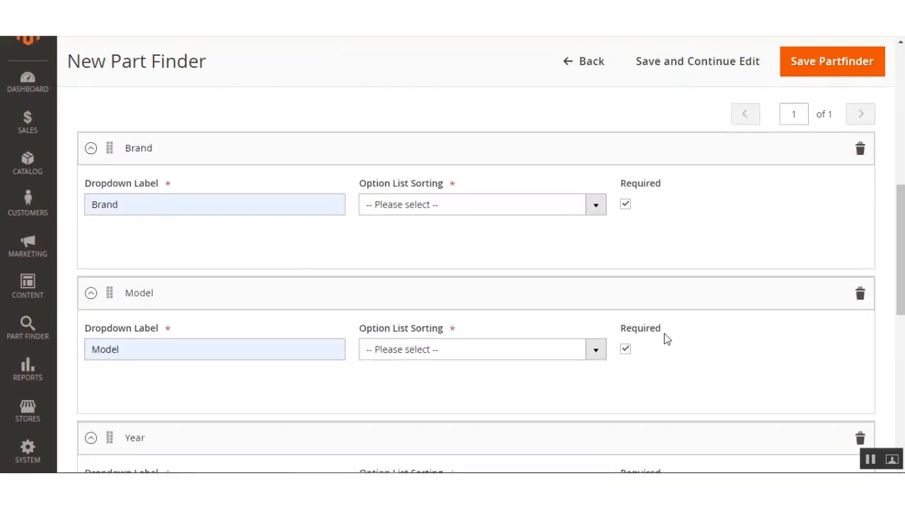
pyautogui.scroll(-2, 351, 286)
pyautogui.click(172, 244)
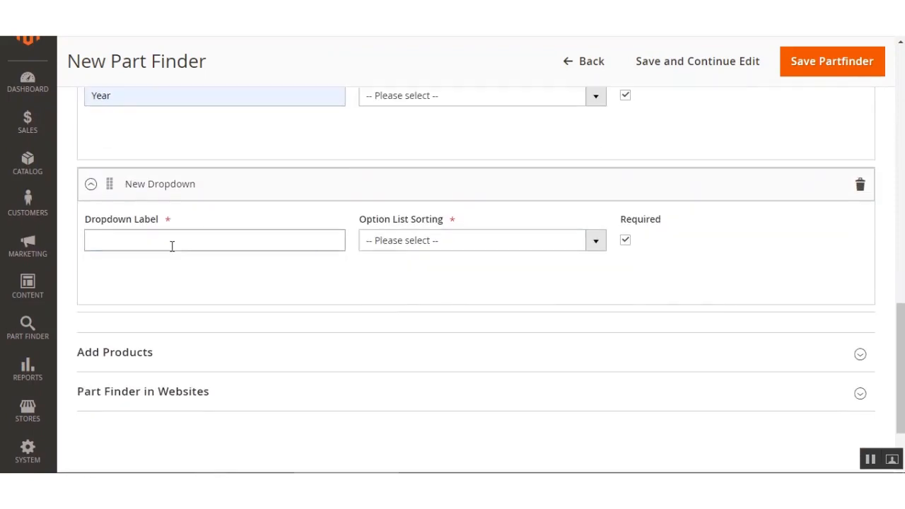
pyautogui.click(162, 277)
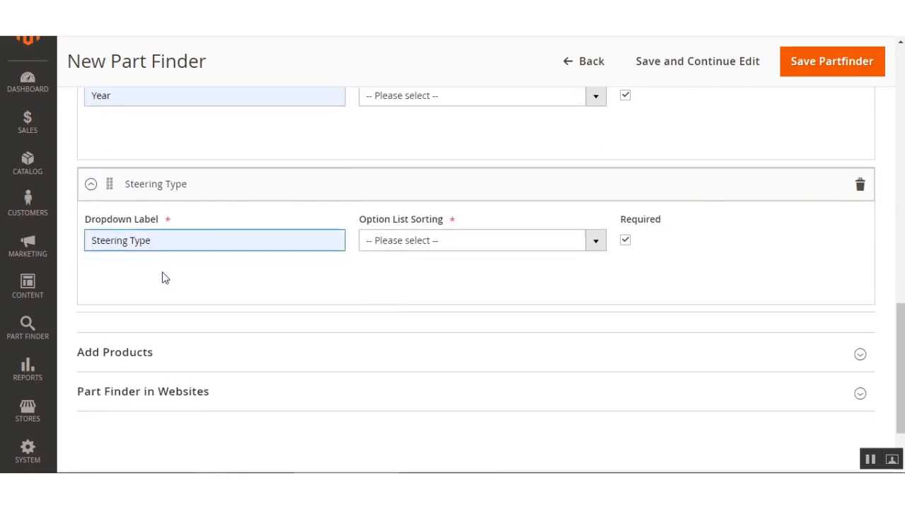
pyautogui.click(163, 278)
# Step: Review the new part finder's general settings and its list of dropdown levels
pyautogui.moveTo(902, 341); pyautogui.dragTo(902, 201)
pyautogui.scroll(5, 410, 329)
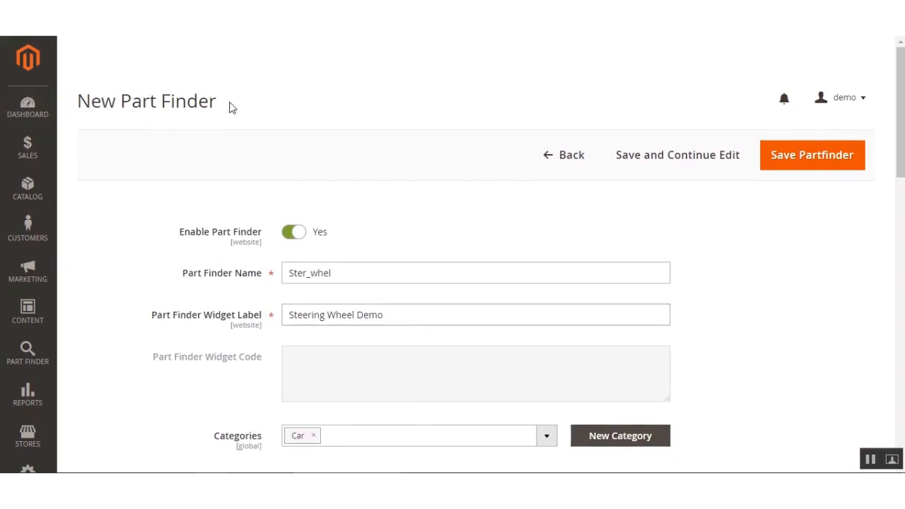
pyautogui.scroll(-3, 336, 296)
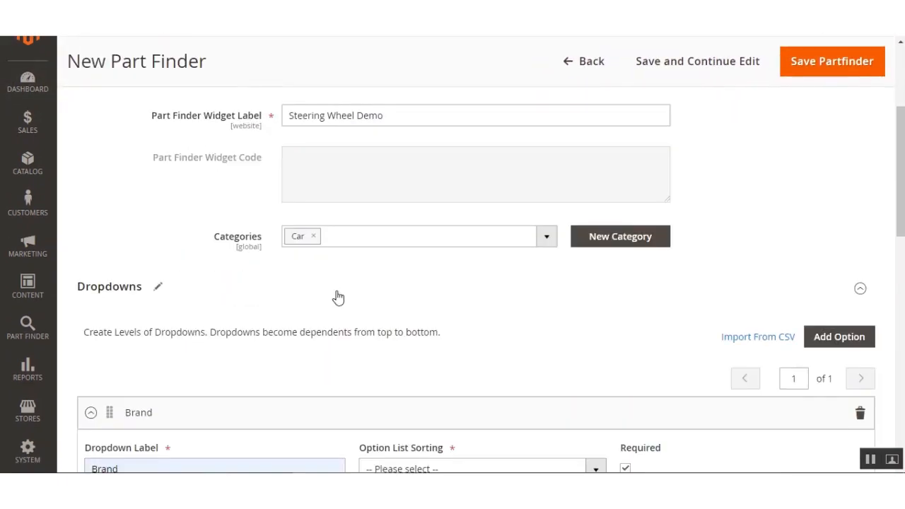
pyautogui.scroll(-3, 342, 359)
pyautogui.scroll(2, 342, 359)
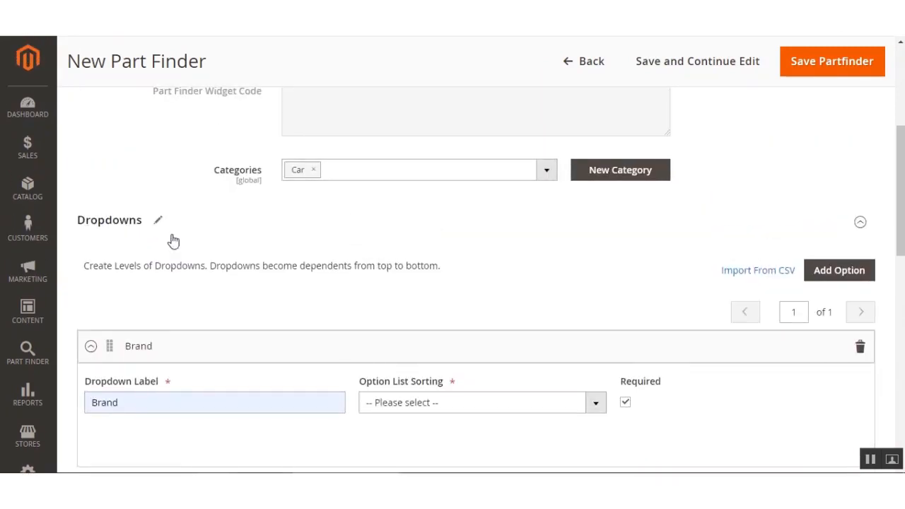
pyautogui.click(847, 280)
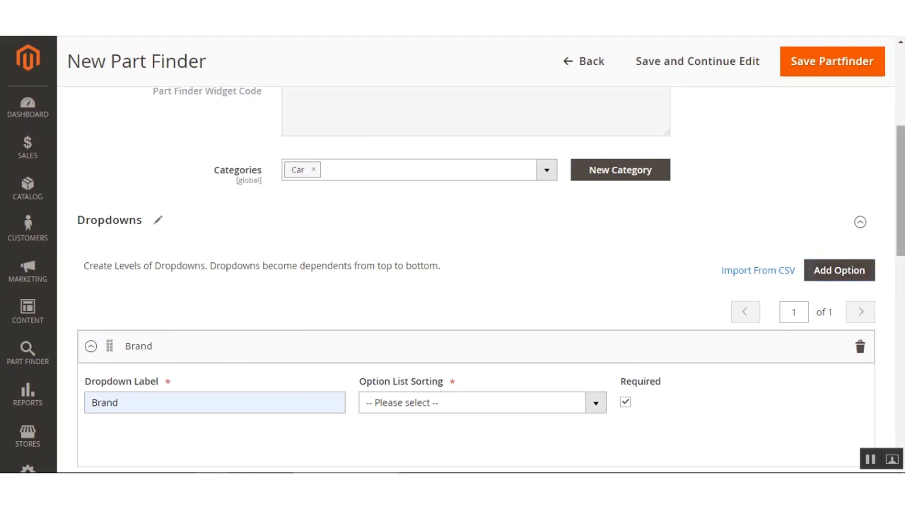
pyautogui.scroll(-3, 226, 259)
pyautogui.scroll(-1, 223, 378)
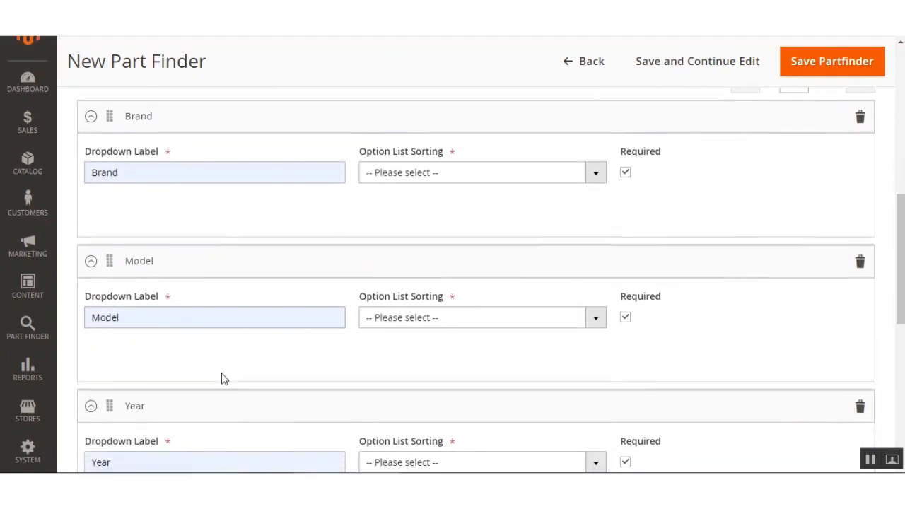
# Step: Set the option list sorting to Alphabetically - A to Z for Brand and Numerically - ASC for Model
pyautogui.scroll(1, 224, 378)
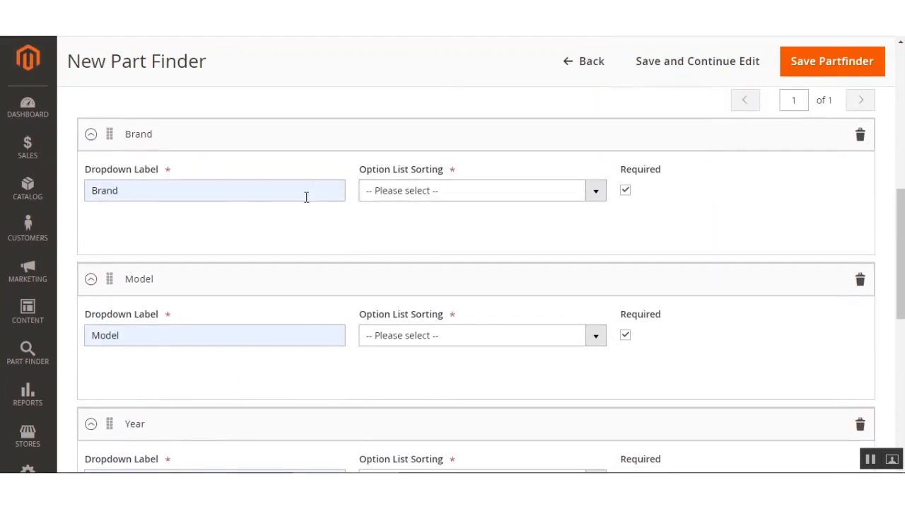
pyautogui.click(504, 192)
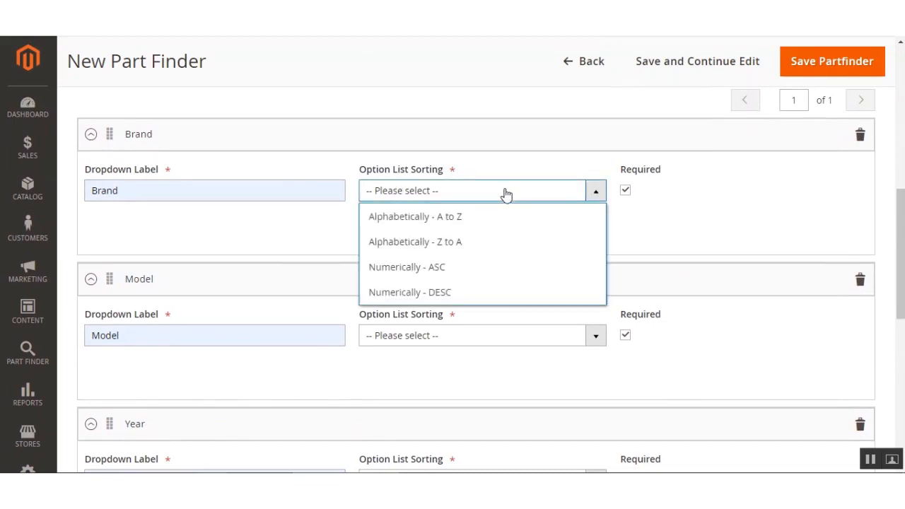
pyautogui.click(487, 216)
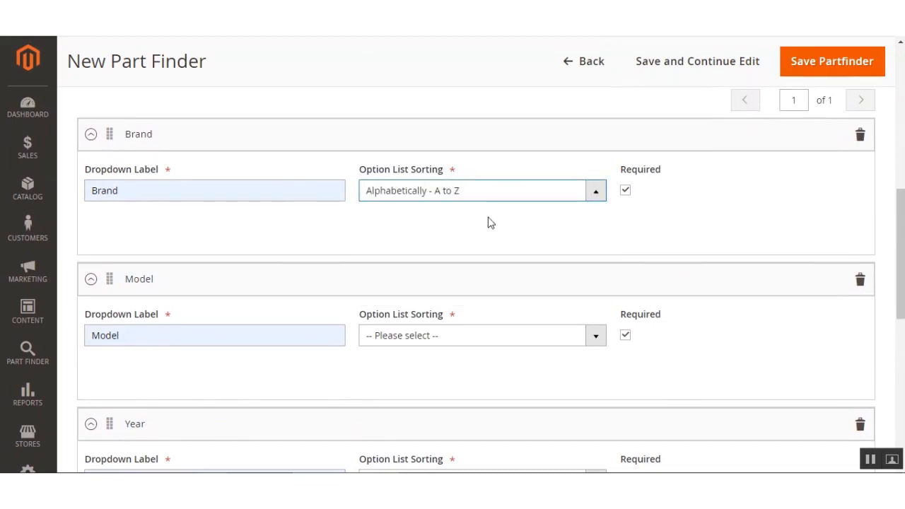
pyautogui.click(530, 337)
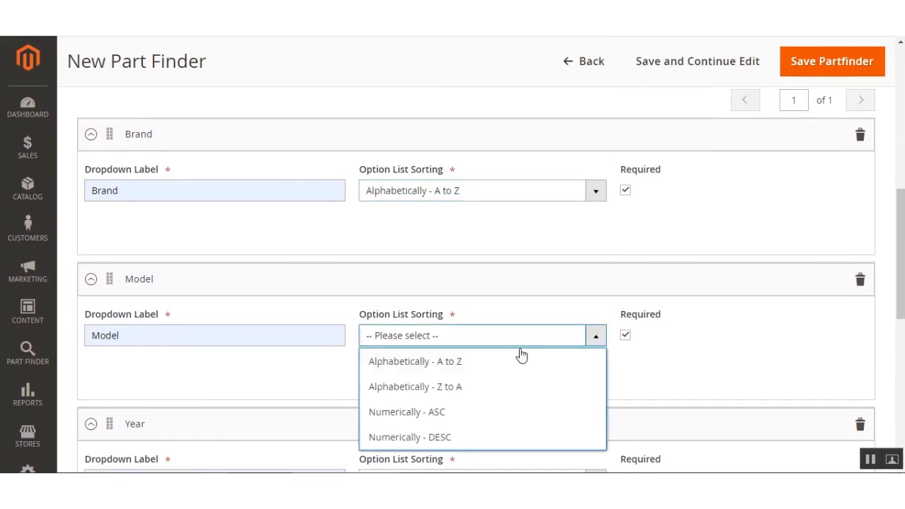
pyautogui.click(464, 418)
# Step: Set the option list sorting to Numerically - ASC for Year and Alphabetically - A to Z for Steering Type
pyautogui.scroll(-3, 489, 386)
pyautogui.click(465, 286)
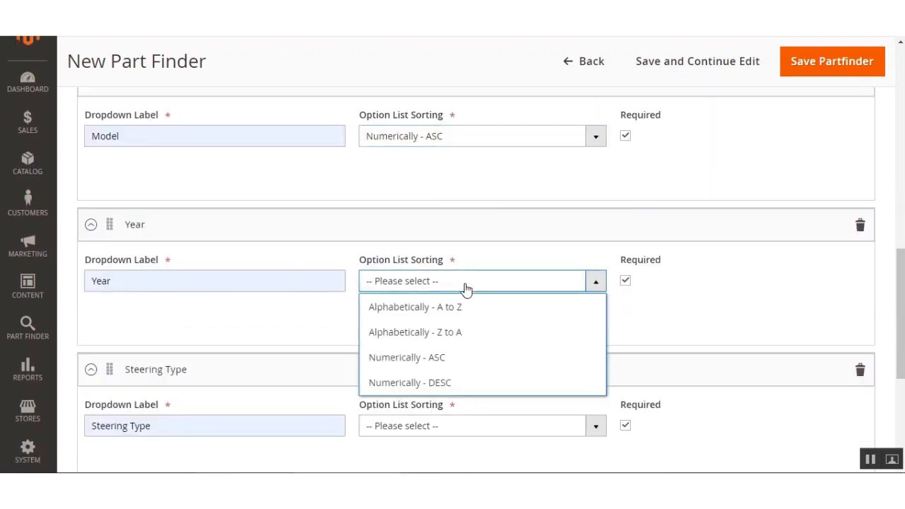
pyautogui.click(459, 359)
pyautogui.scroll(-3, 449, 392)
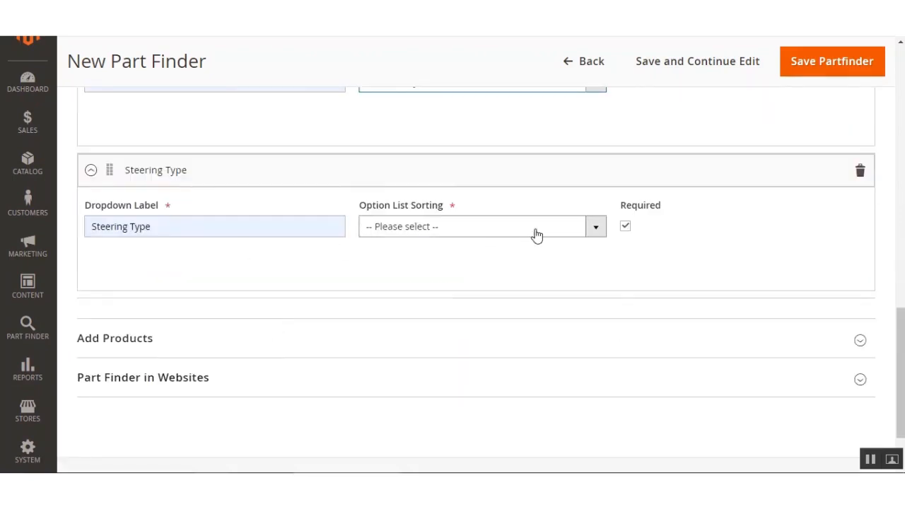
pyautogui.click(537, 236)
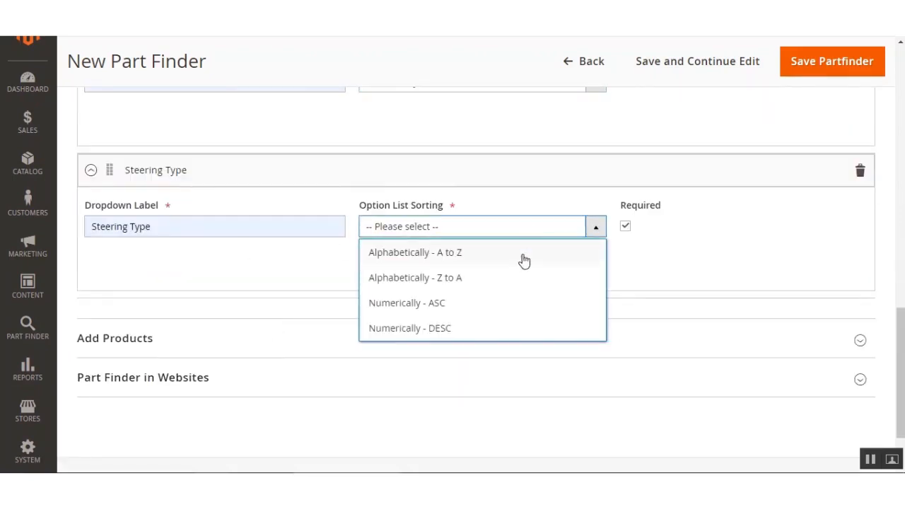
pyautogui.click(476, 260)
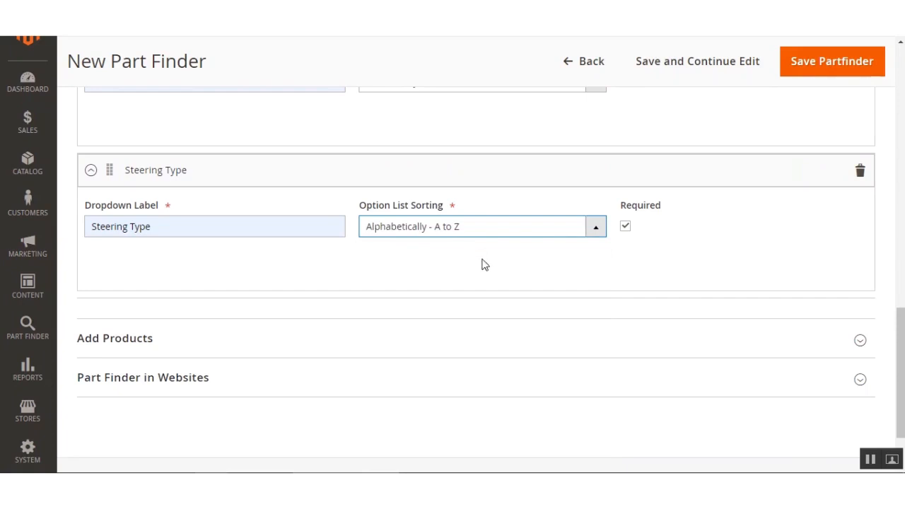
# Step: Collapse the Dropdowns section and start adding products manually to the part finder
pyautogui.scroll(8, 481, 283)
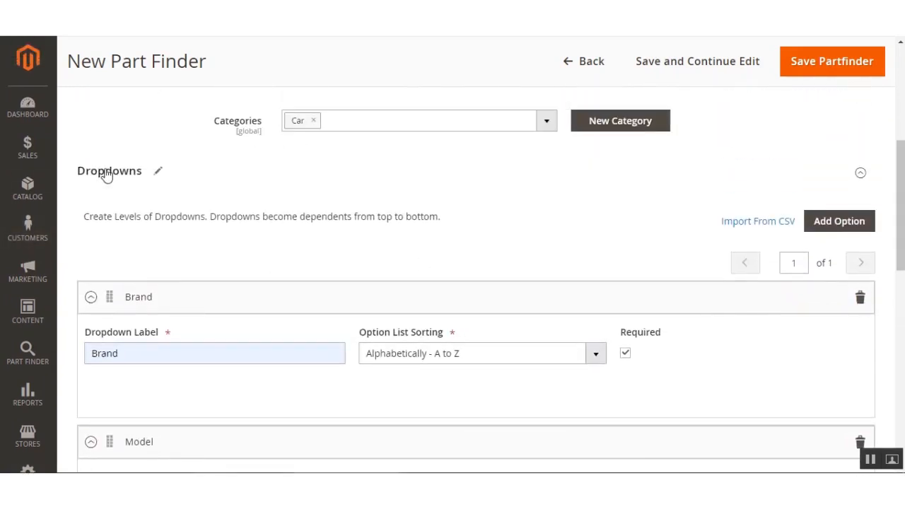
pyautogui.click(105, 173)
pyautogui.click(170, 273)
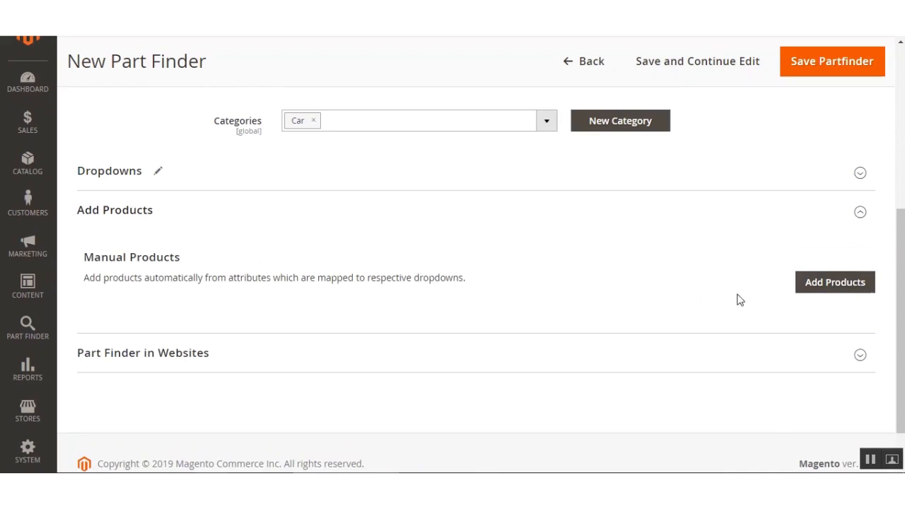
pyautogui.click(822, 290)
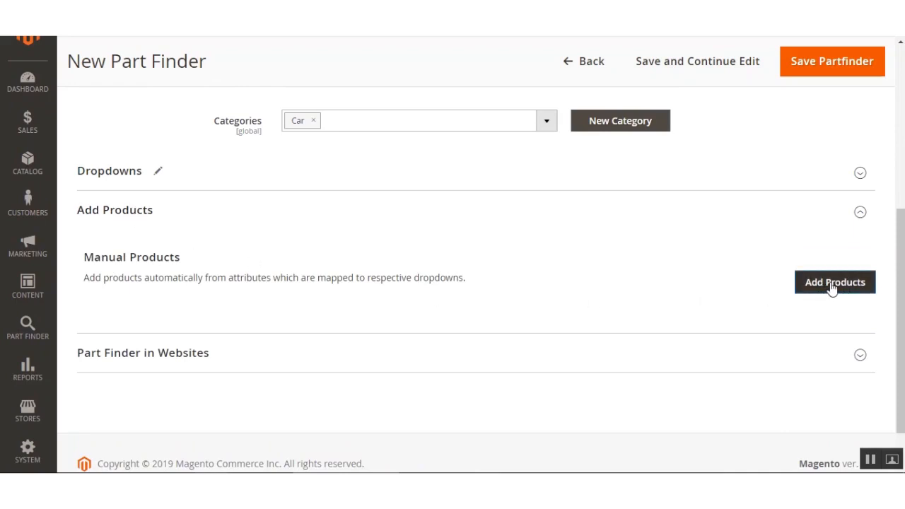
pyautogui.click(837, 285)
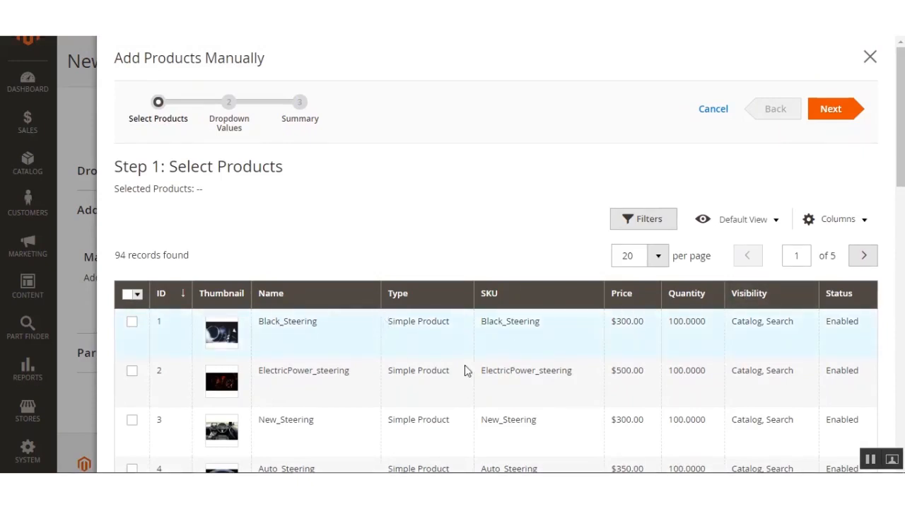
# Step: Filter the selectable products by the name steering_wheel
pyautogui.click(649, 219)
pyautogui.click(767, 283)
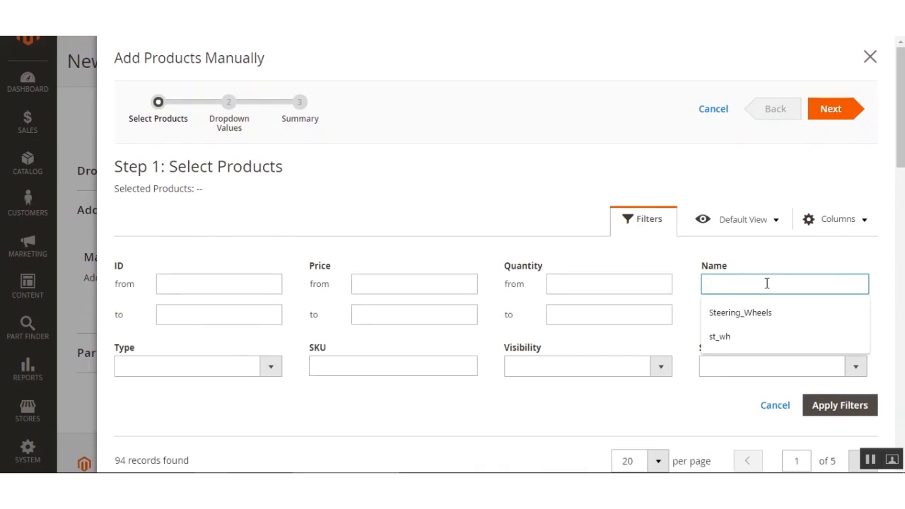
pyautogui.write('st')
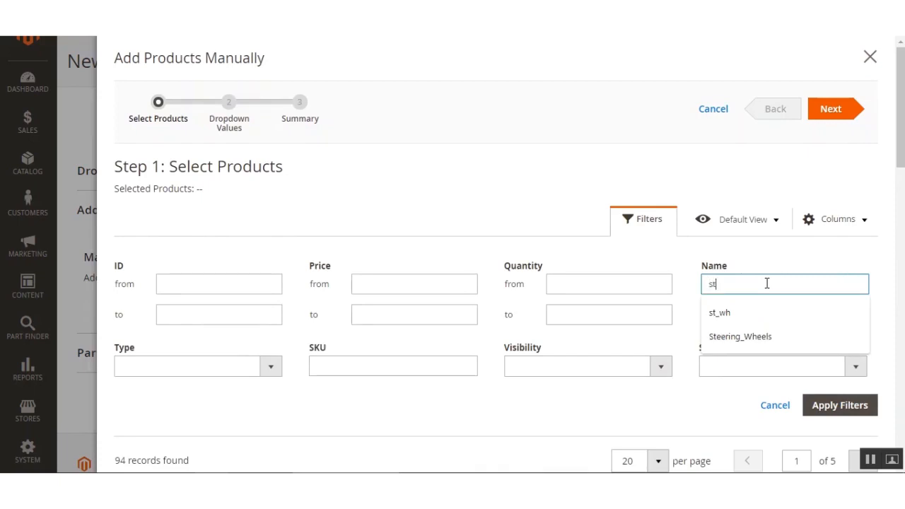
pyautogui.write('eering')
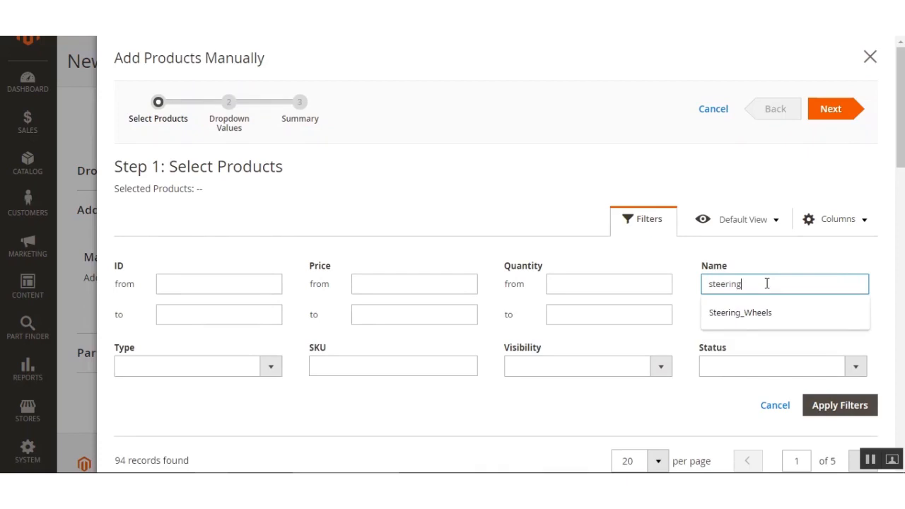
pyautogui.write('_wheel')
pyautogui.press('Return')
pyautogui.scroll(-3, 503, 339)
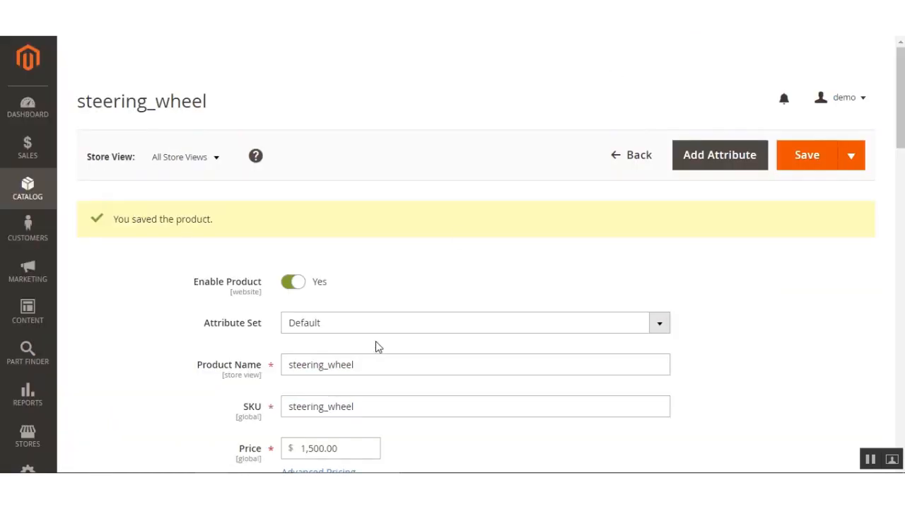
# Step: On the steering_wheel product's edit page, add a steering wheel photo to its images and save the product
pyautogui.scroll(-4, 383, 357)
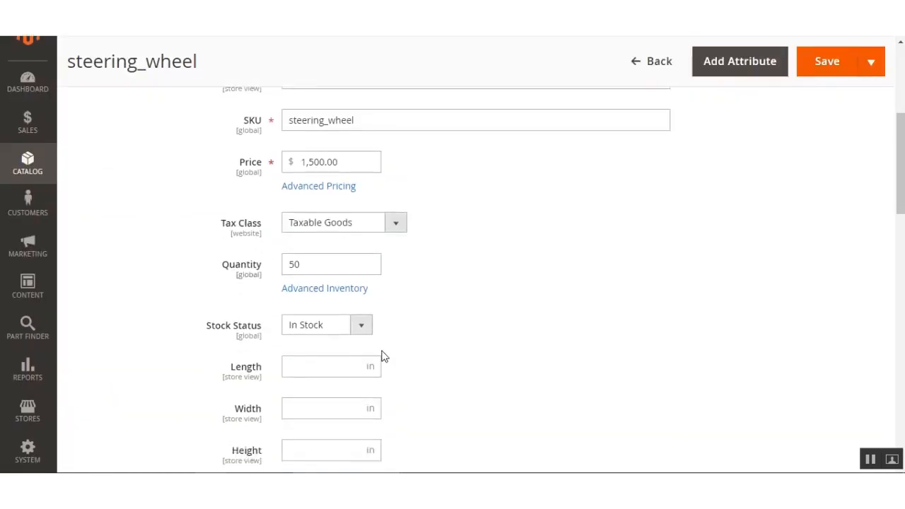
pyautogui.scroll(-8, 382, 357)
pyautogui.scroll(-3, 268, 344)
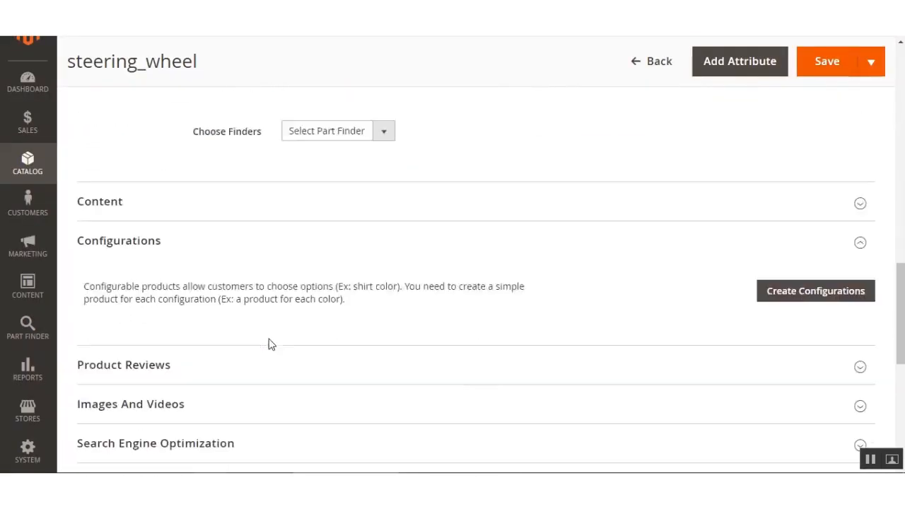
pyautogui.scroll(15, 276, 354)
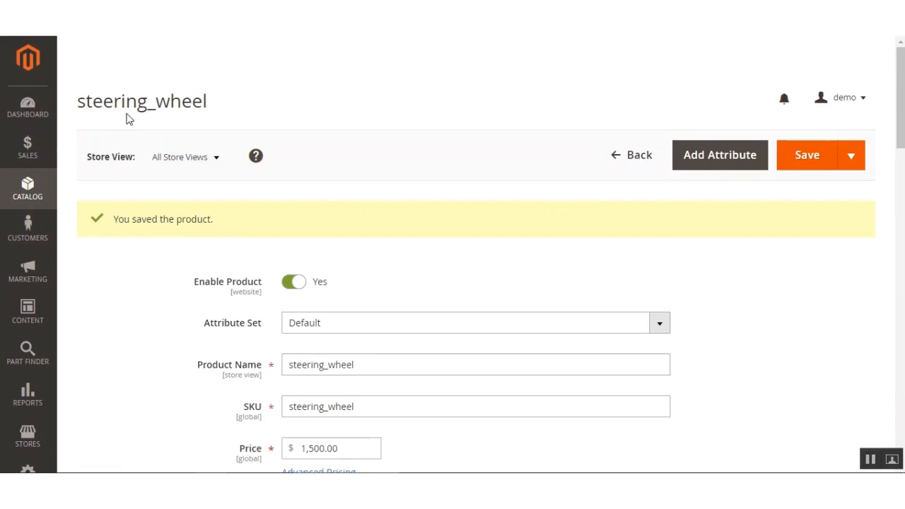
pyautogui.scroll(-6, 257, 347)
pyautogui.scroll(-7, 283, 356)
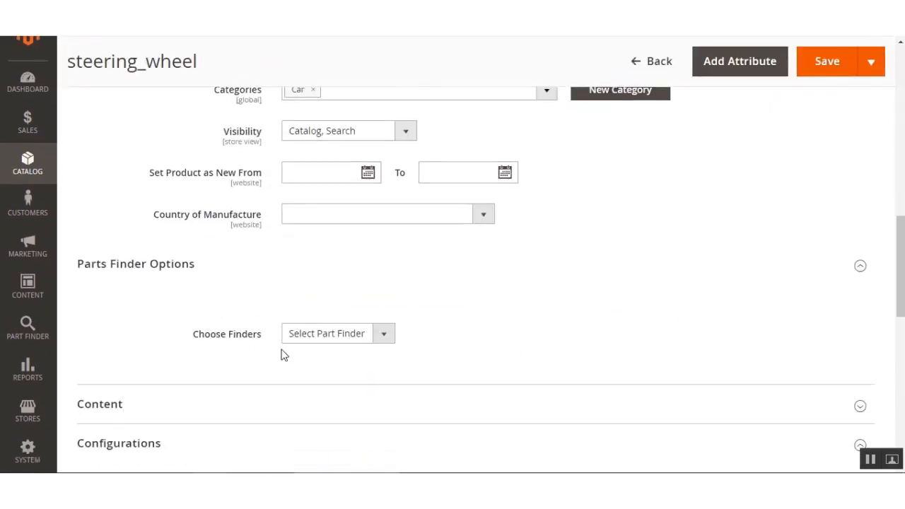
pyautogui.click(144, 345)
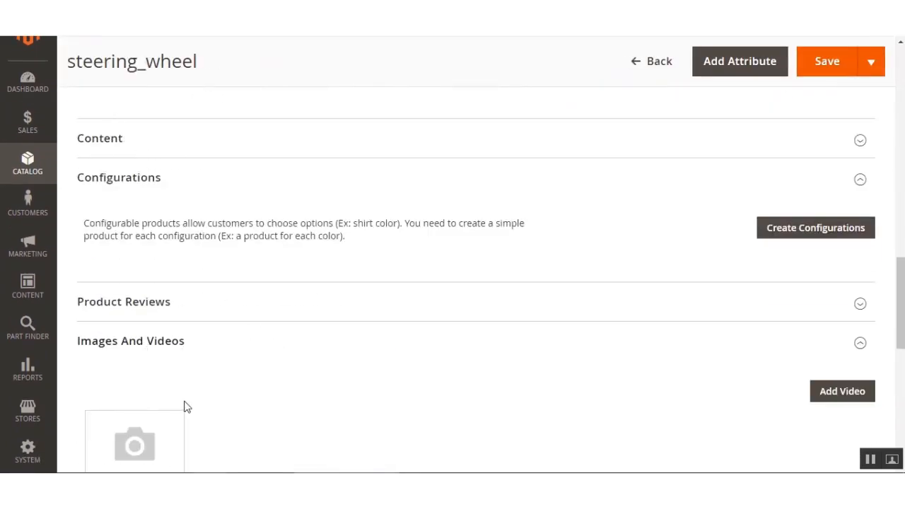
pyautogui.scroll(-2, 162, 393)
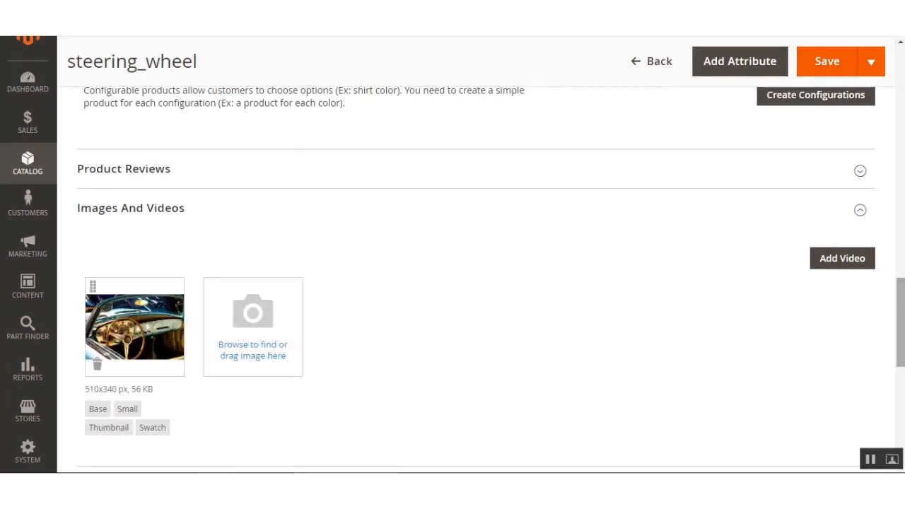
pyautogui.moveTo(896, 287); pyautogui.dragTo(902, 311)
pyautogui.click(828, 61)
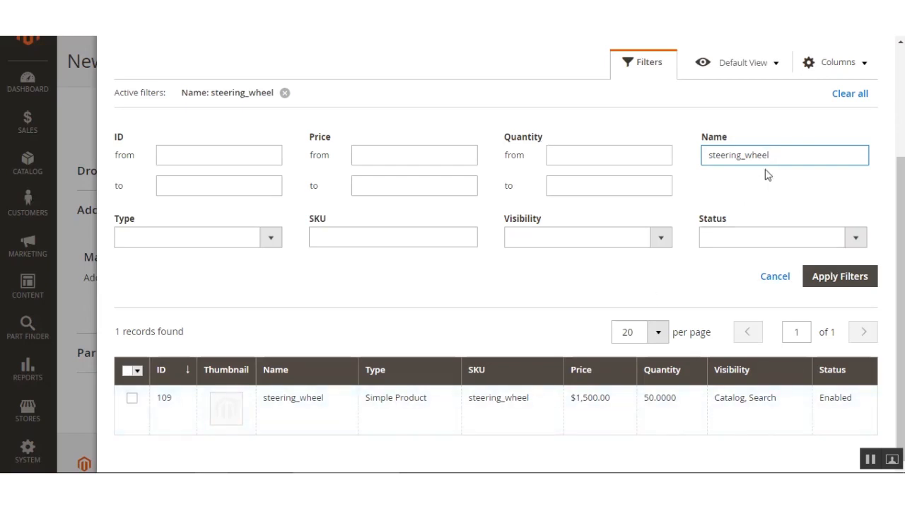
# Step: Reapply the name filter steering_wheel in the manual product wizard, then select the matching product and proceed to the dropdown values
pyautogui.moveTo(776, 155); pyautogui.dragTo(684, 163)
pyautogui.hotkey('ctrl', 'c')
pyautogui.press('BackSpace')
pyautogui.click(726, 148)
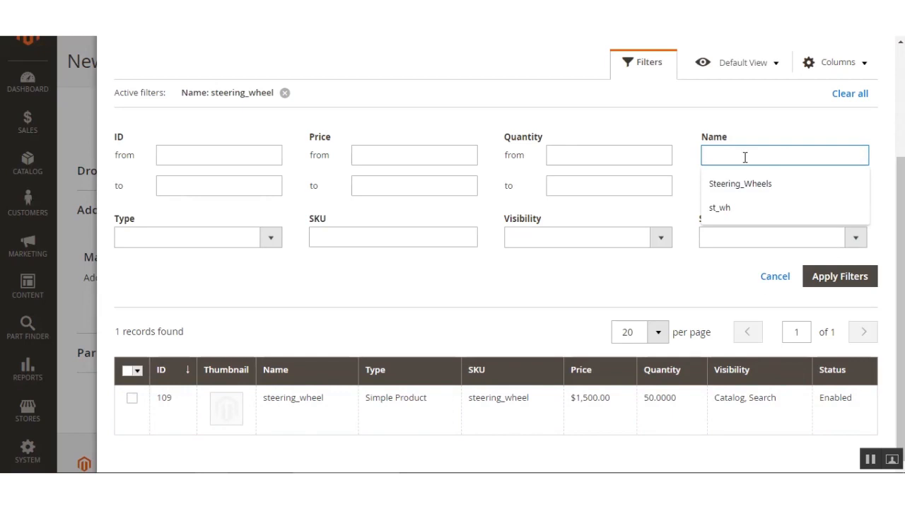
pyautogui.hotkey('ctrl', 'v')
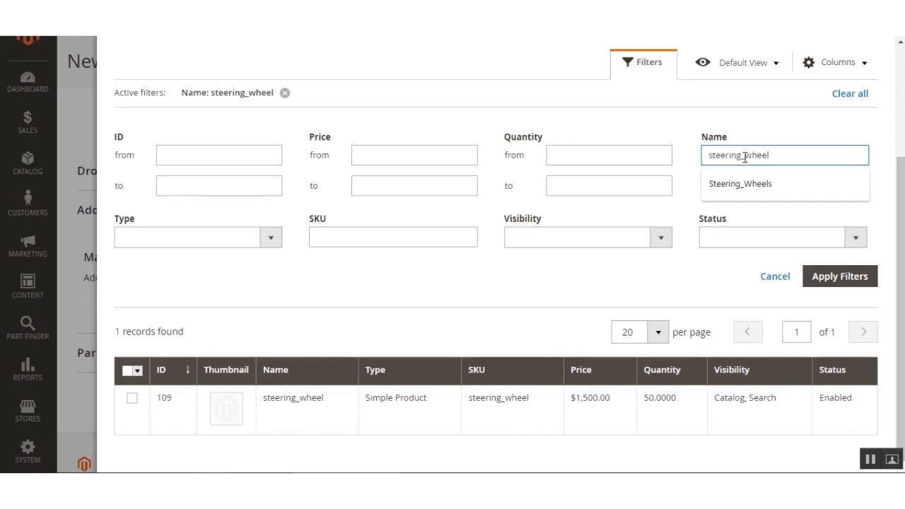
pyautogui.click(839, 282)
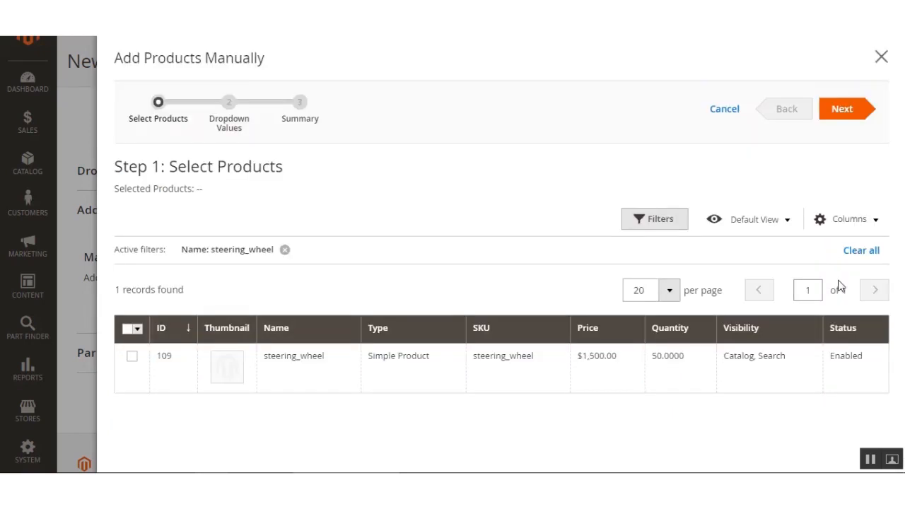
pyautogui.click(132, 357)
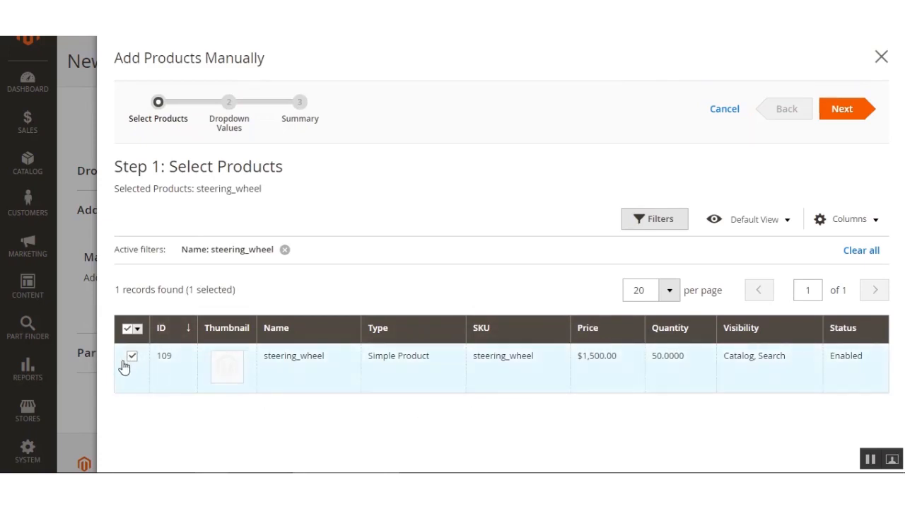
pyautogui.click(842, 110)
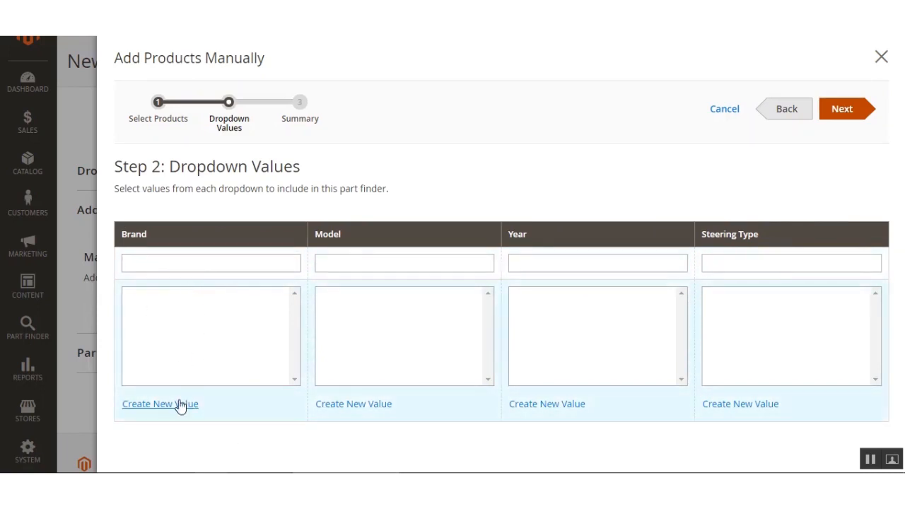
# Step: Create the values Bugatti and Maruti for the Brand dropdown
pyautogui.click(145, 410)
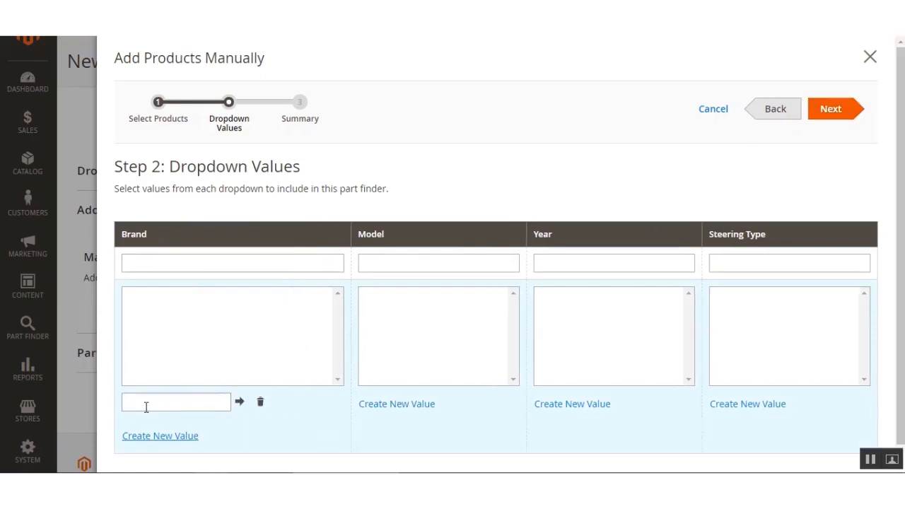
pyautogui.click(192, 398)
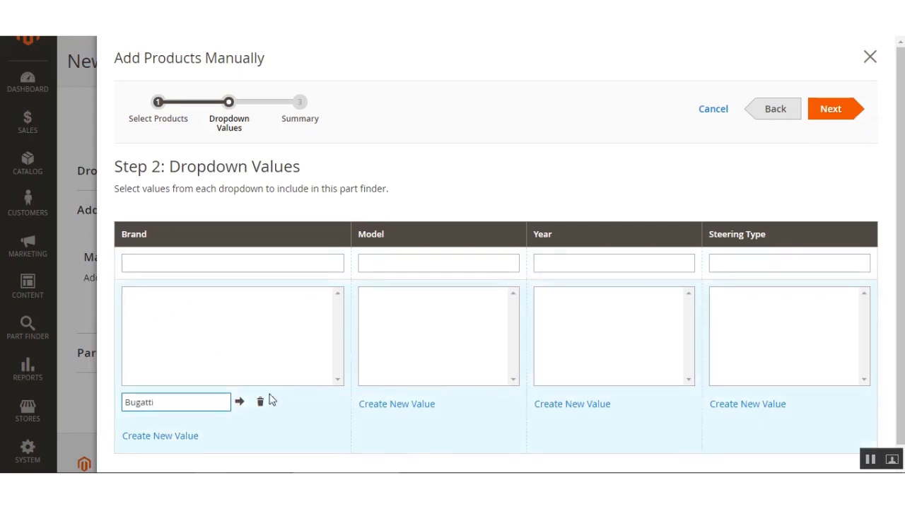
pyautogui.click(241, 404)
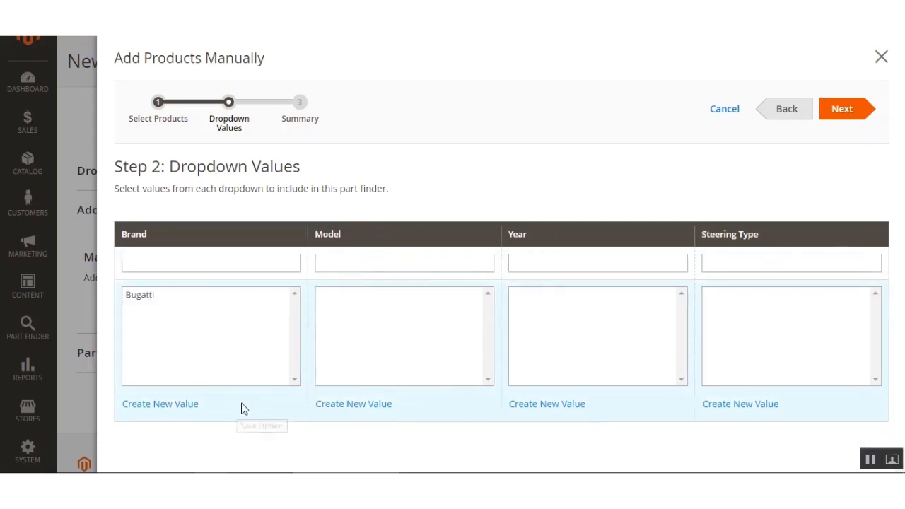
pyautogui.click(162, 406)
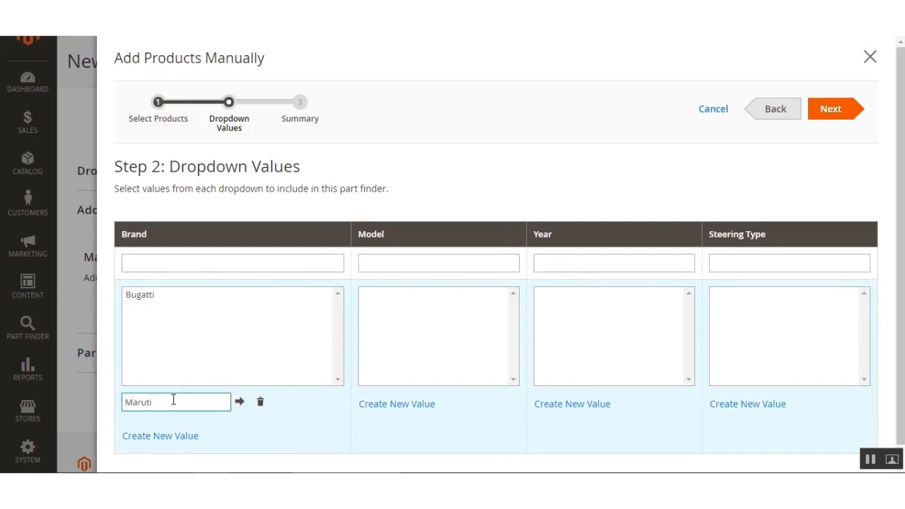
pyautogui.click(242, 404)
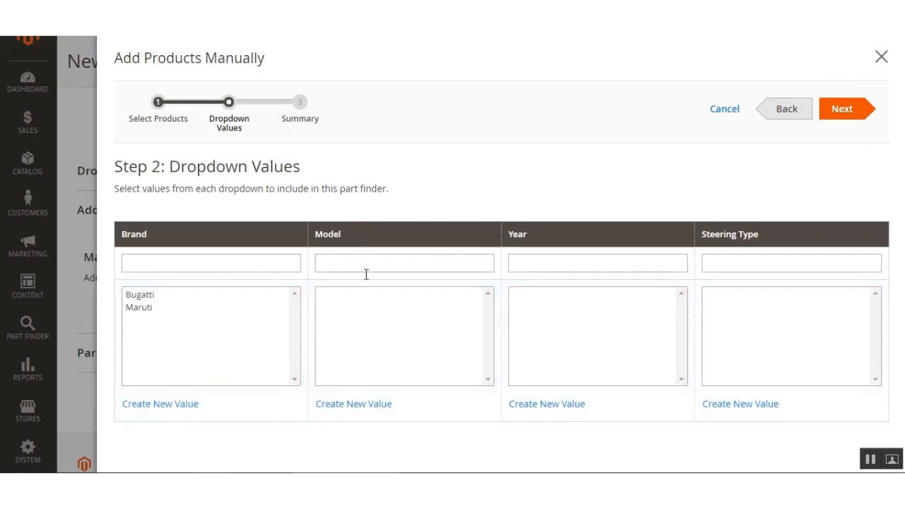
# Step: Create the values A35 and B67 for the Model dropdown
pyautogui.click(369, 405)
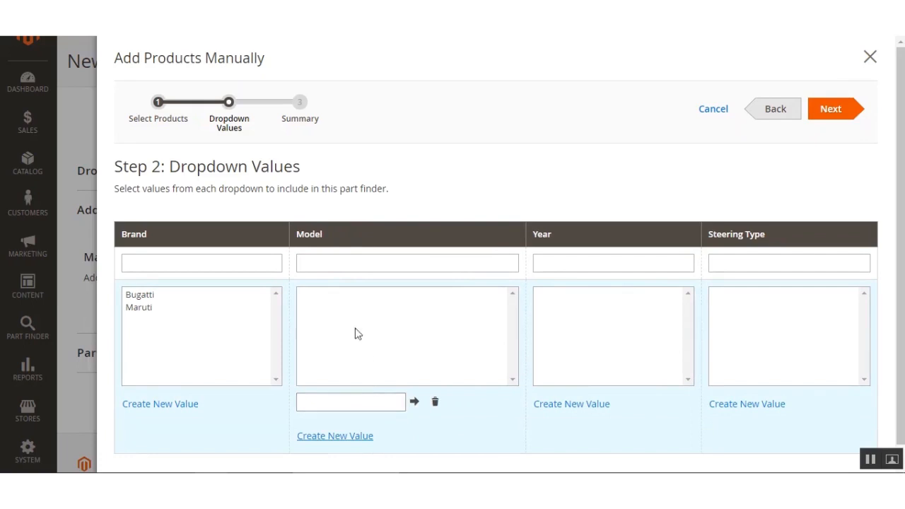
pyautogui.click(335, 401)
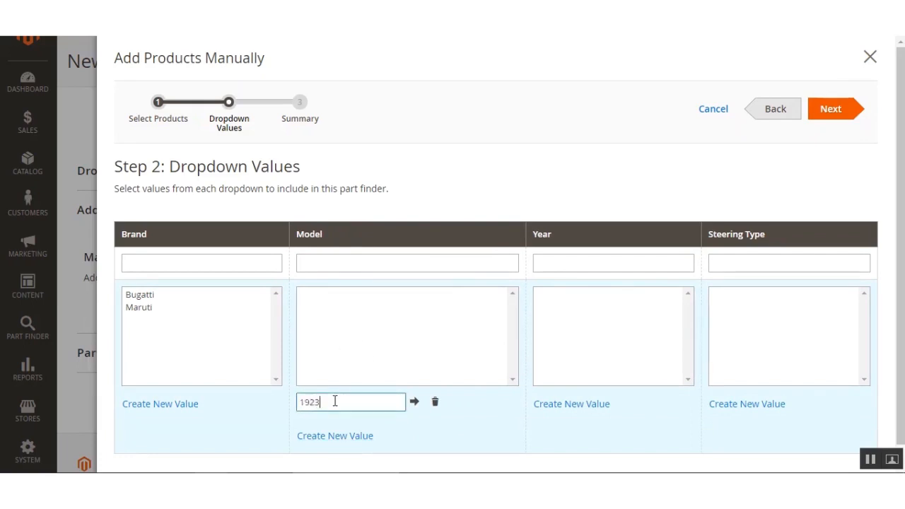
pyautogui.click(414, 402)
pyautogui.doubleClick(324, 407)
pyautogui.write('A35')
pyautogui.click(414, 403)
pyautogui.click(352, 405)
pyautogui.click(319, 401)
pyautogui.click(415, 402)
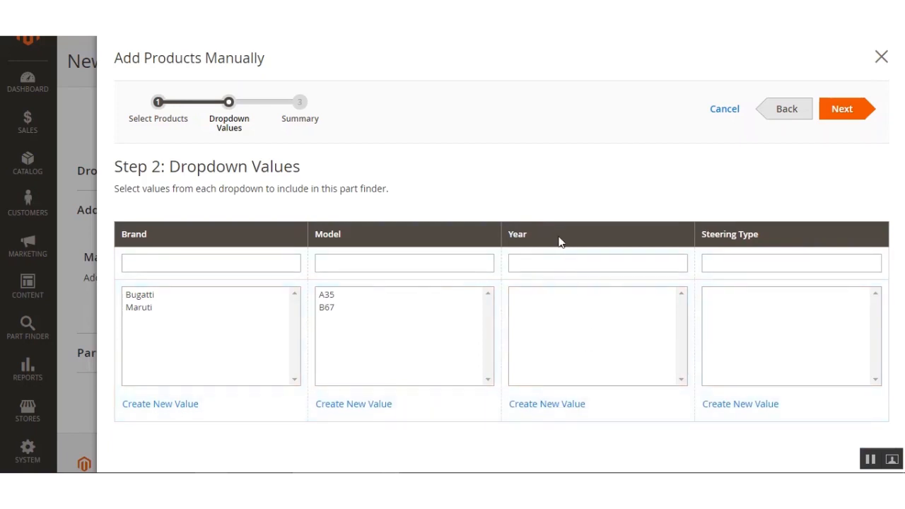
# Step: Create the values 1923 and 1929 for the Year dropdown
pyautogui.click(563, 409)
pyautogui.click(535, 402)
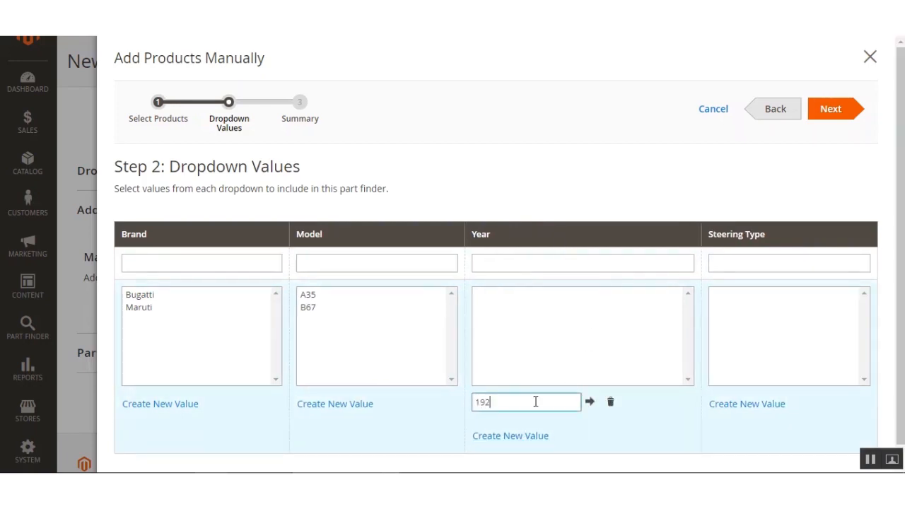
pyautogui.click(589, 401)
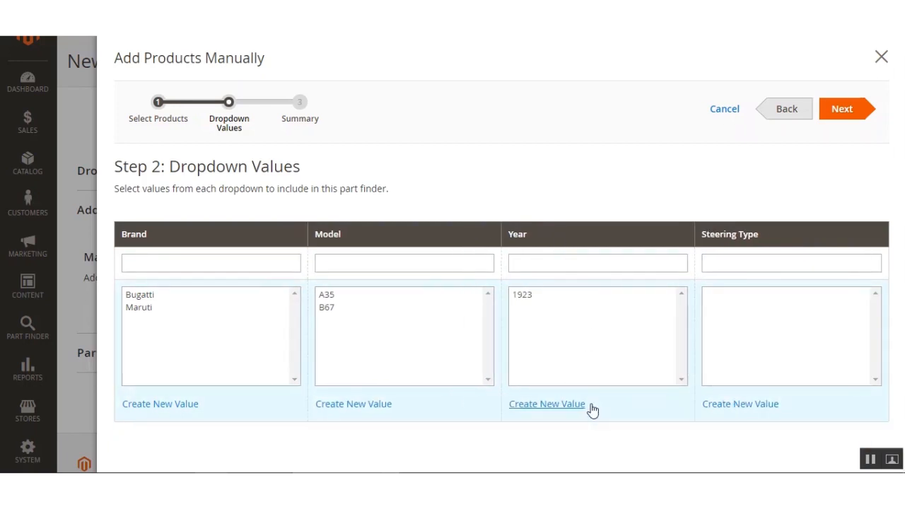
pyautogui.click(554, 405)
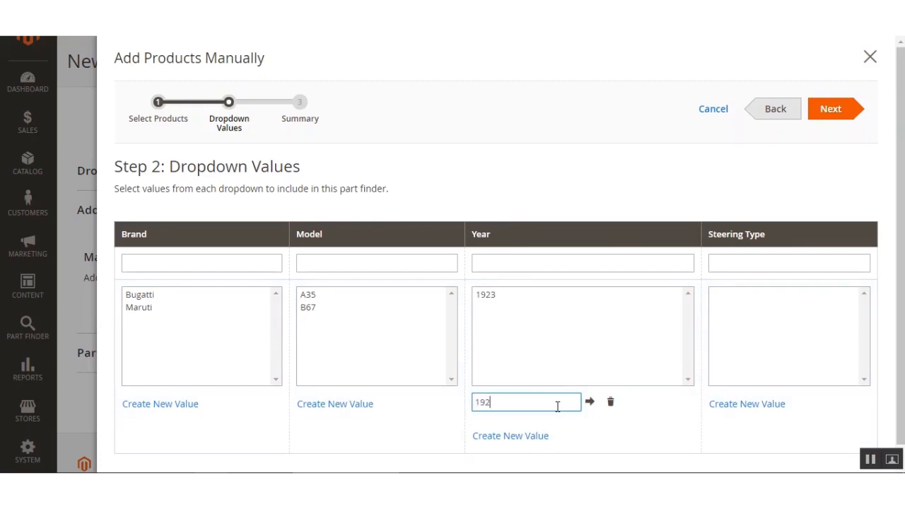
pyautogui.click(590, 402)
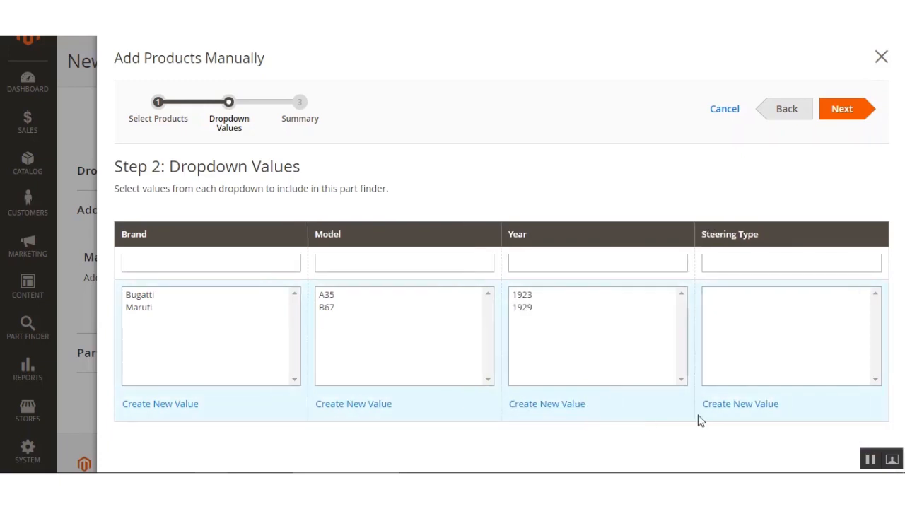
# Step: Create the values Soft Core and Leather Wrapped for the Steering Type dropdown
pyautogui.click(741, 405)
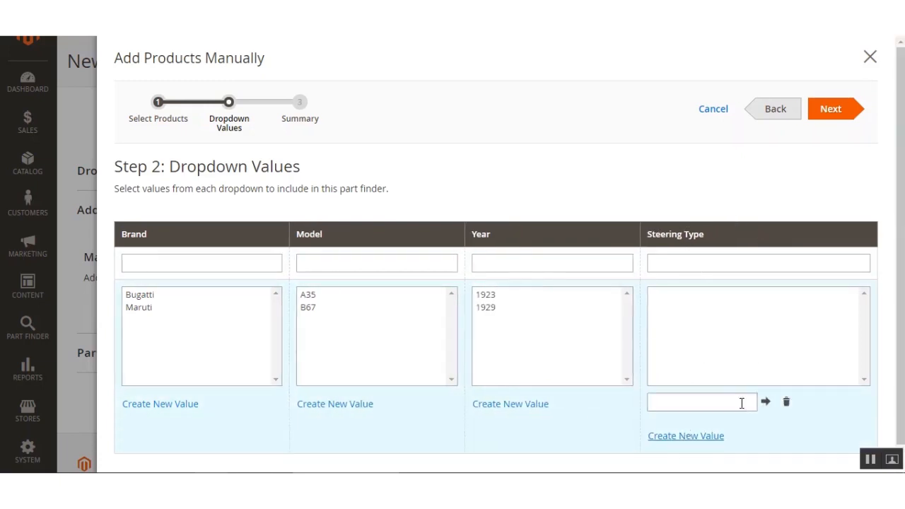
pyautogui.click(695, 399)
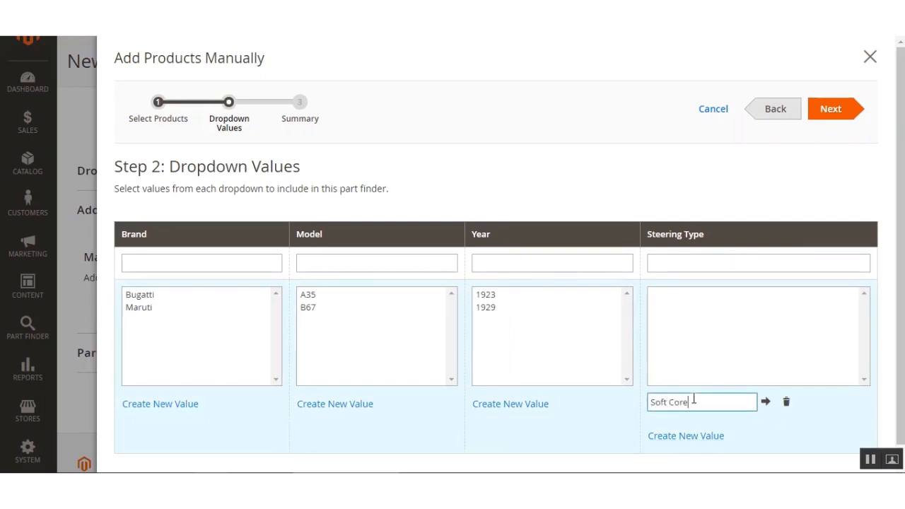
pyautogui.click(766, 402)
pyautogui.click(725, 409)
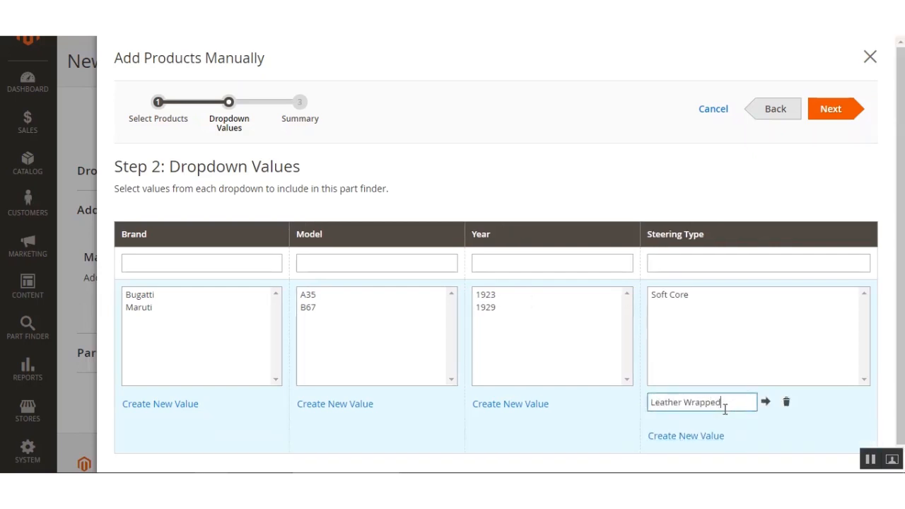
pyautogui.click(765, 402)
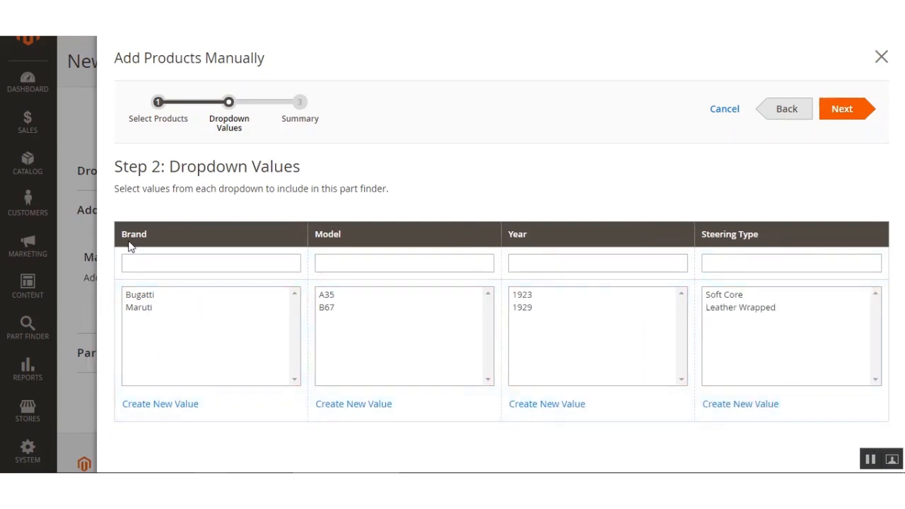
# Step: Include brand Bugatti, models A35 and B67, years 1923 and 1929, and steering types Soft Core and Leather Wrapped in the part finder
pyautogui.click(145, 297)
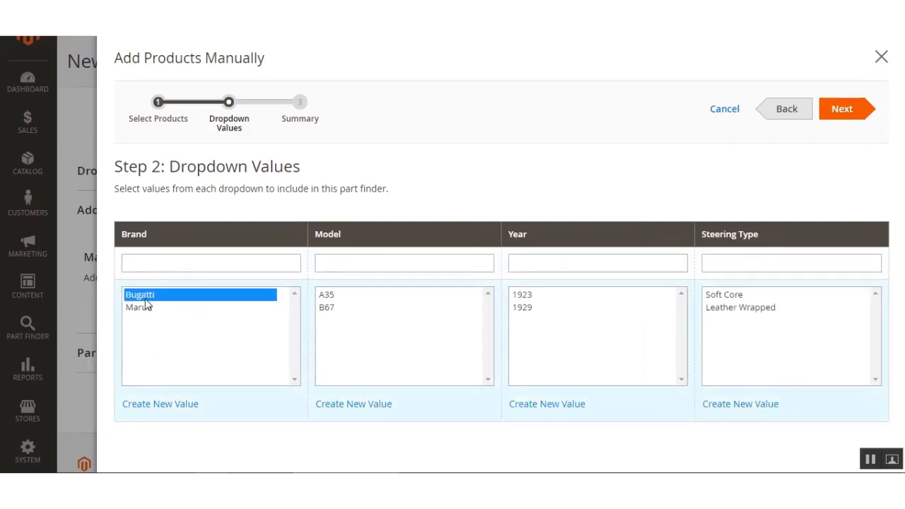
pyautogui.click(328, 299)
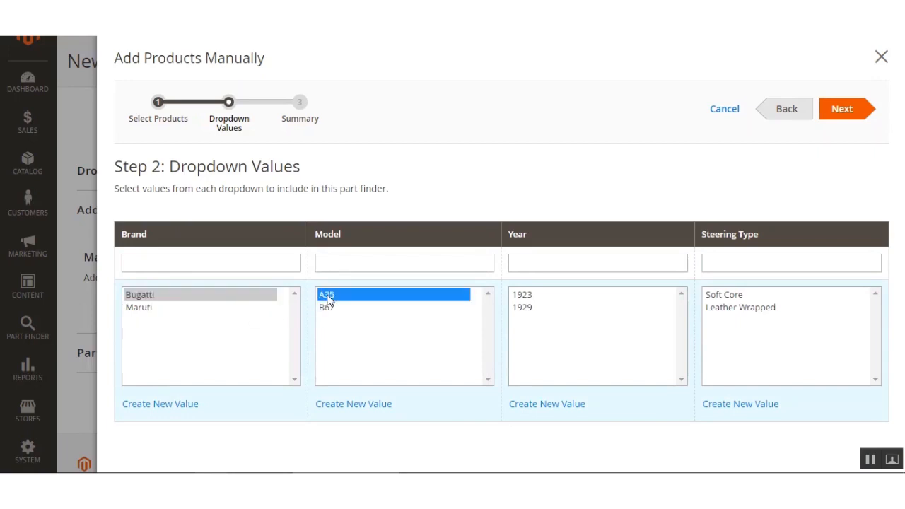
pyautogui.click(516, 297)
pyautogui.click(711, 298)
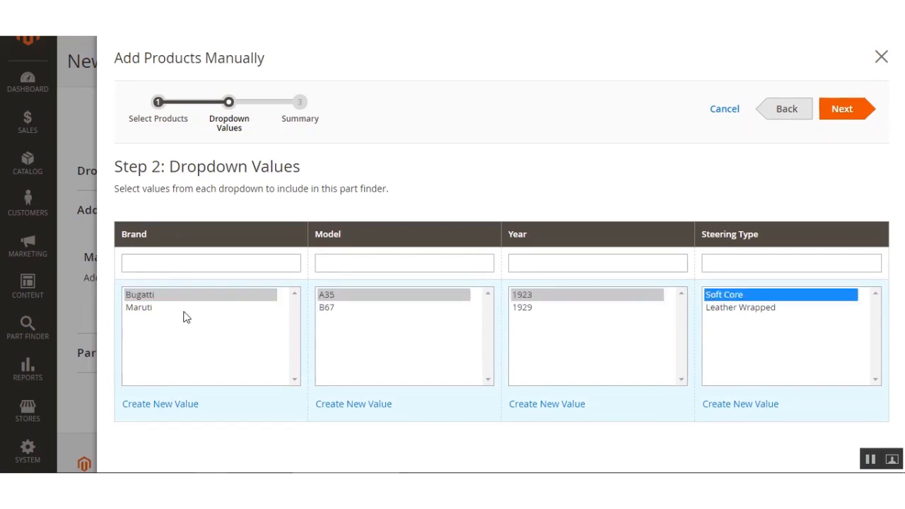
pyautogui.keyDown('shift'); pyautogui.click(177, 310); pyautogui.keyUp('shift')
pyautogui.keyDown('shift'); pyautogui.click(332, 310); pyautogui.keyUp('shift')
pyautogui.keyDown('shift'); pyautogui.click(518, 308); pyautogui.keyUp('shift')
pyautogui.keyDown('shift'); pyautogui.click(771, 309); pyautogui.keyUp('shift')
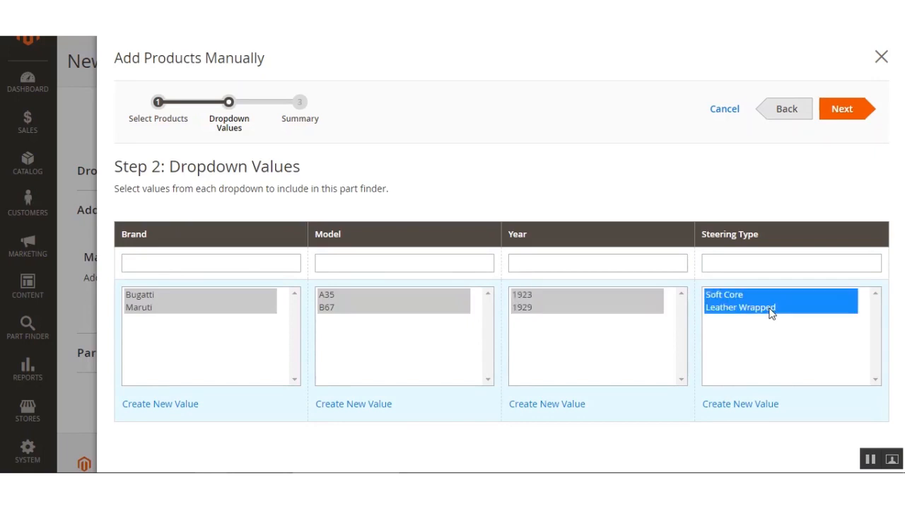
pyautogui.keyDown('ctrl'); pyautogui.click(152, 309); pyautogui.keyUp('ctrl')
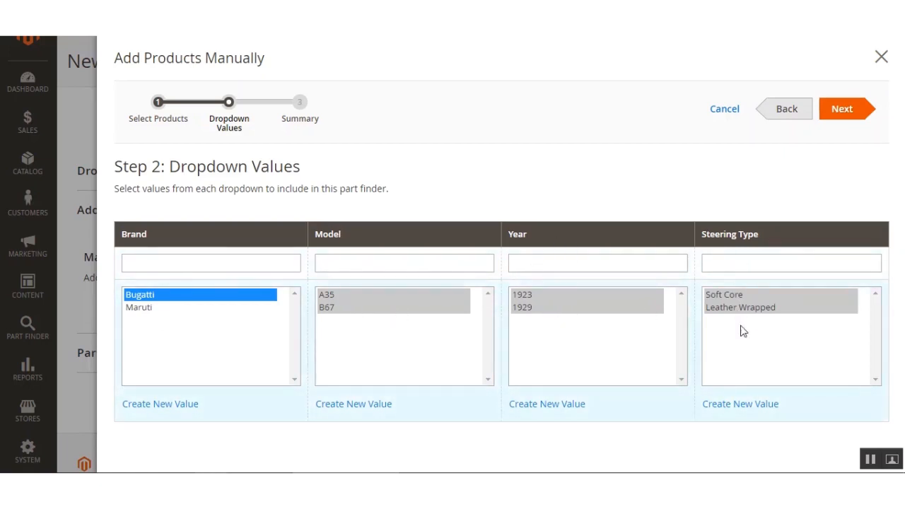
# Step: Proceed to the summary, review the steering_wheel combinations and finish the wizard to add them to the part finder
pyautogui.click(842, 109)
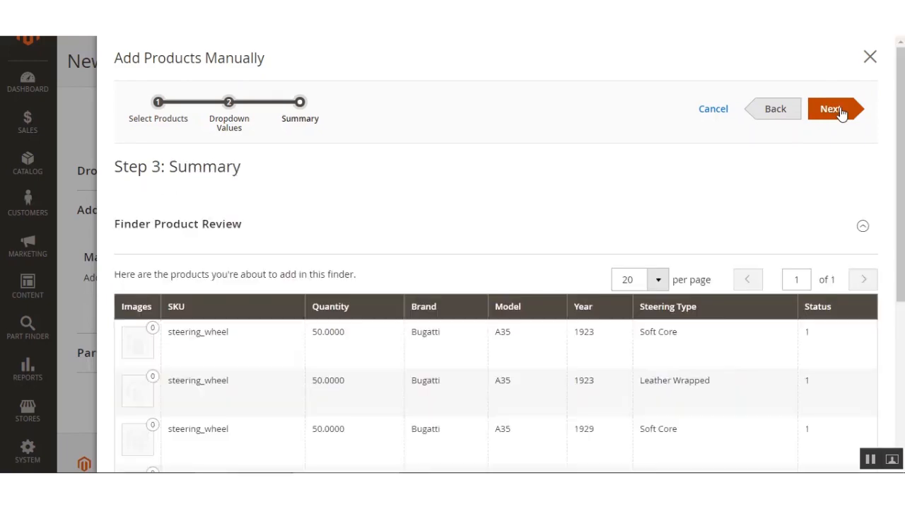
pyautogui.scroll(-2, 370, 313)
pyautogui.scroll(-2, 370, 313)
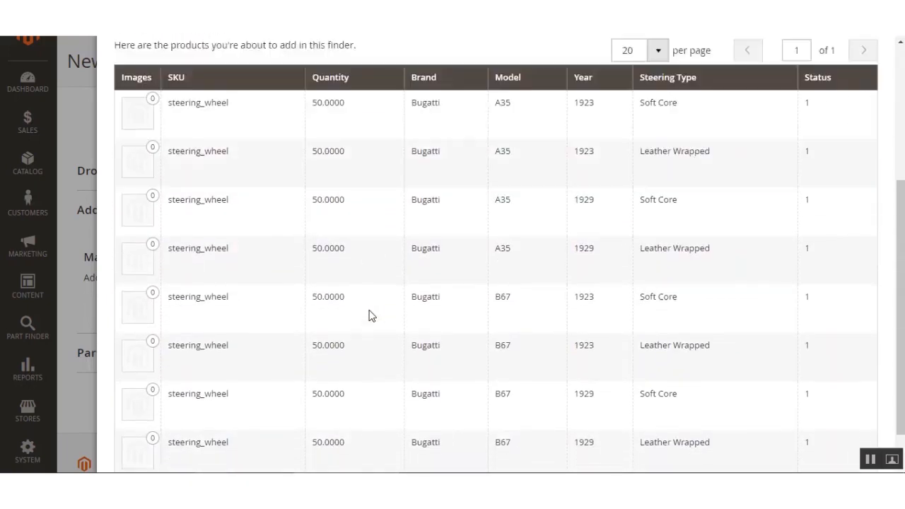
pyautogui.scroll(4, 370, 313)
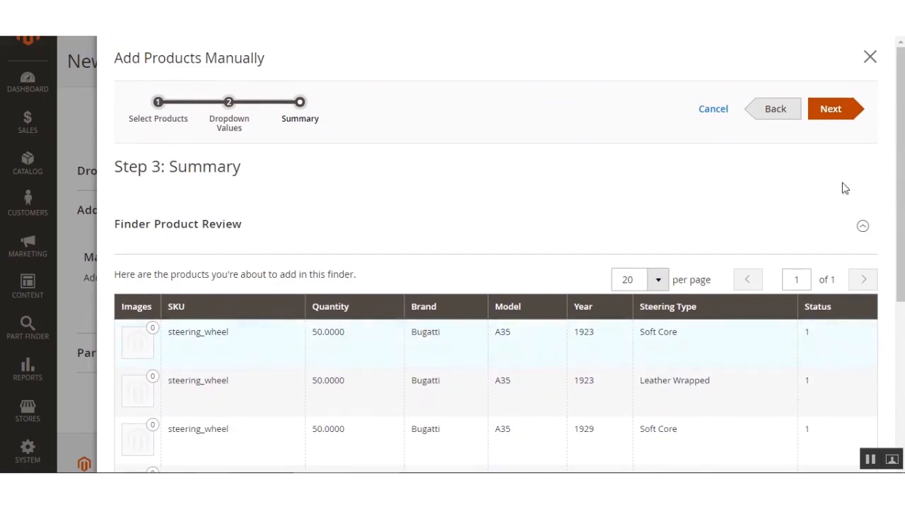
pyautogui.click(833, 112)
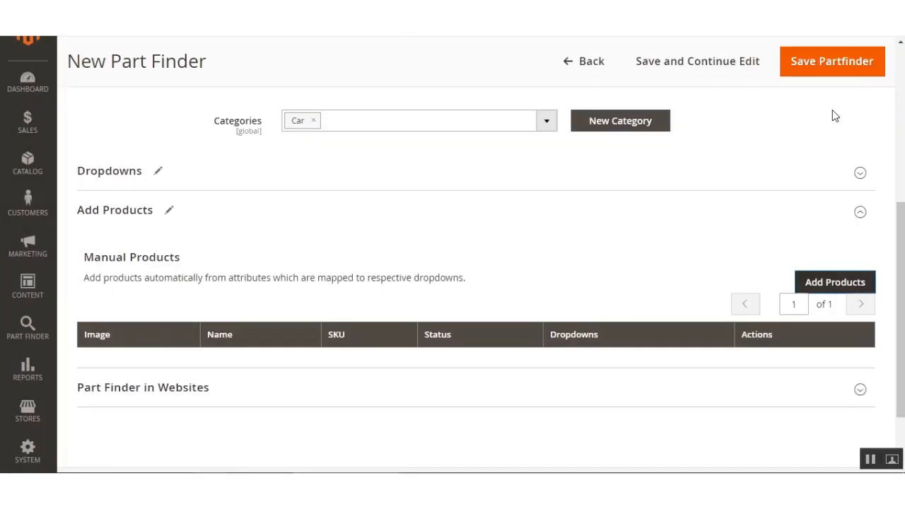
# Step: Review the added manual products and expand the Part Finder in Websites section to check the website assignment
pyautogui.scroll(-10, 424, 325)
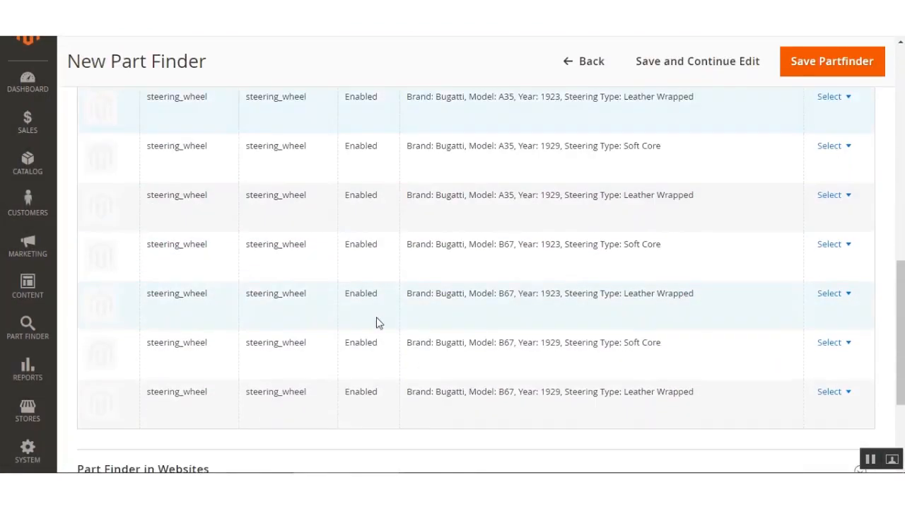
pyautogui.scroll(1, 420, 394)
pyautogui.click(187, 373)
pyautogui.scroll(-2, 120, 398)
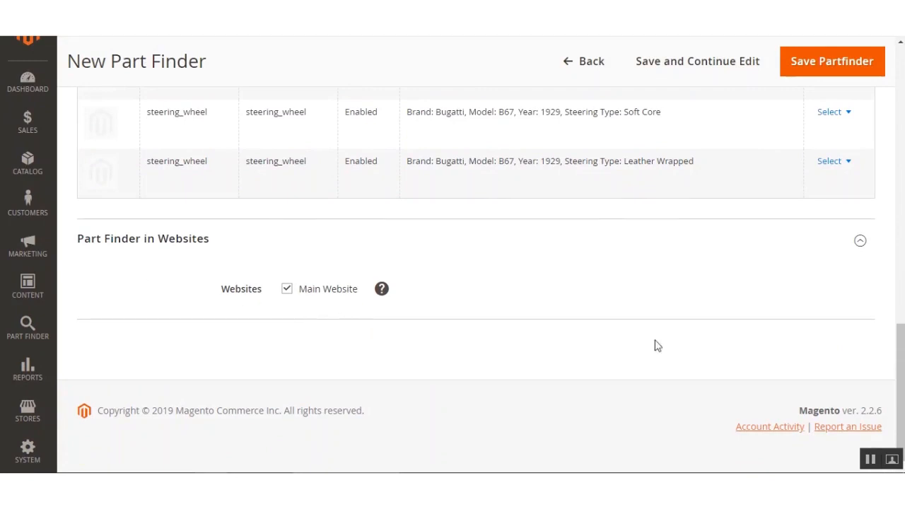
pyautogui.scroll(2, 893, 345)
pyautogui.scroll(-2, 894, 345)
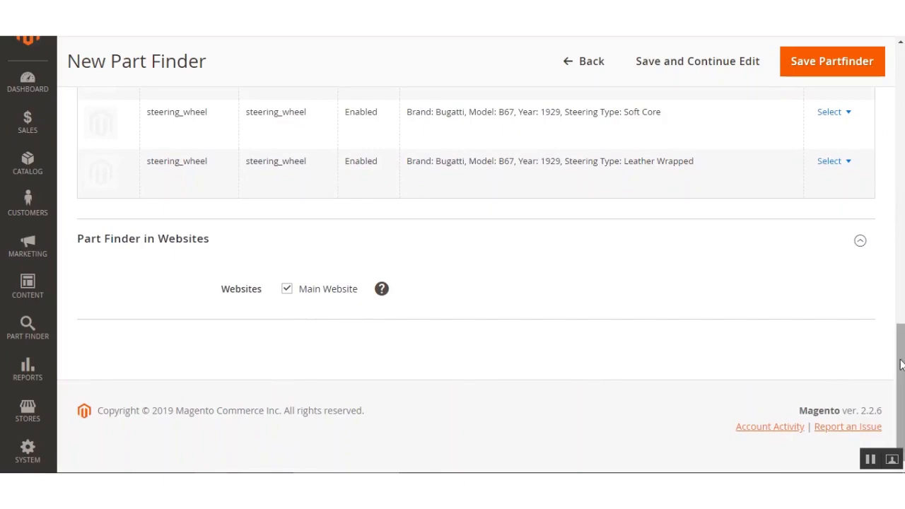
# Step: Save the new steering wheel part finder
pyautogui.moveTo(901, 364); pyautogui.dragTo(901, 181)
pyautogui.scroll(4, 901, 181)
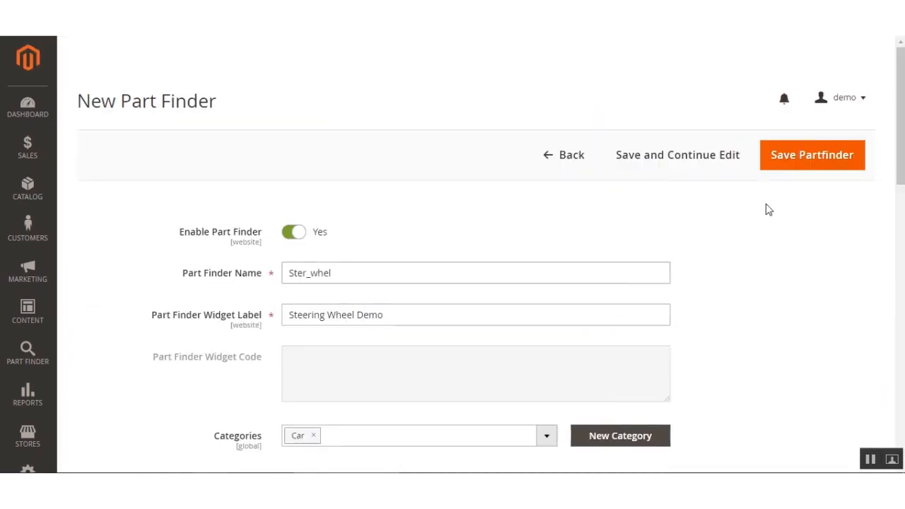
pyautogui.click(810, 157)
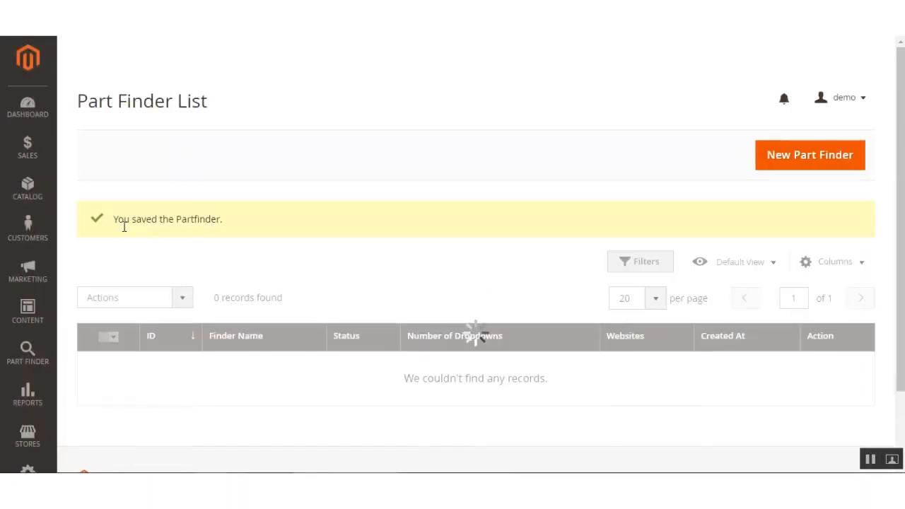
# Step: Examine the Ster_whel entry in the part finder list, including its name, website and available row actions
pyautogui.moveTo(122, 220); pyautogui.dragTo(198, 219)
pyautogui.scroll(-2, 357, 340)
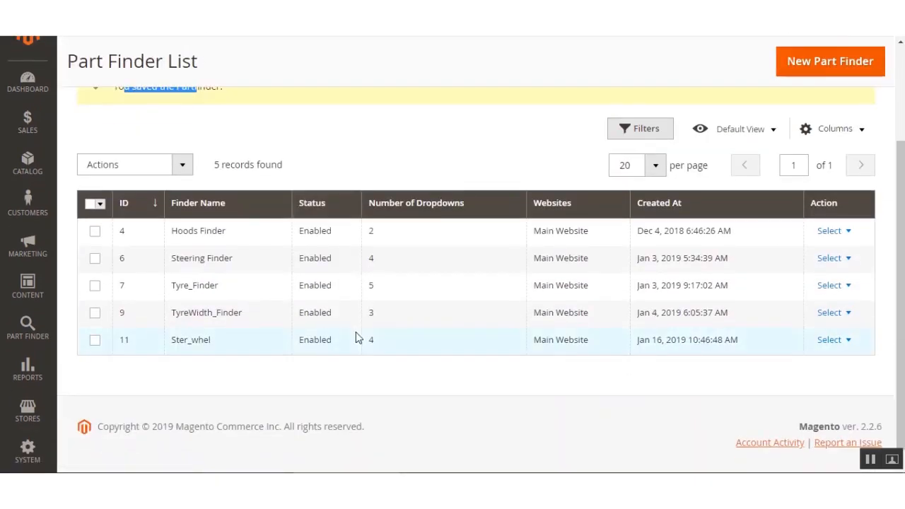
pyautogui.moveTo(179, 341); pyautogui.dragTo(210, 343)
pyautogui.click(305, 362)
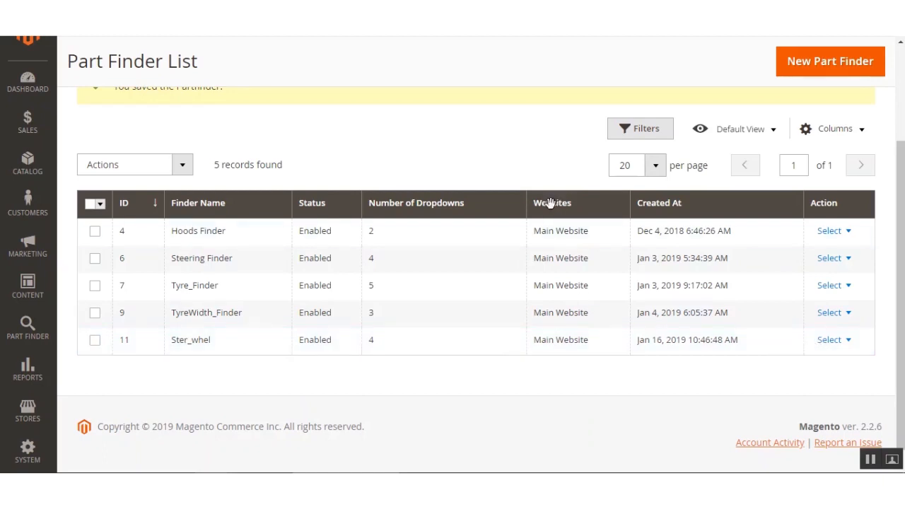
pyautogui.moveTo(597, 347); pyautogui.dragTo(541, 344)
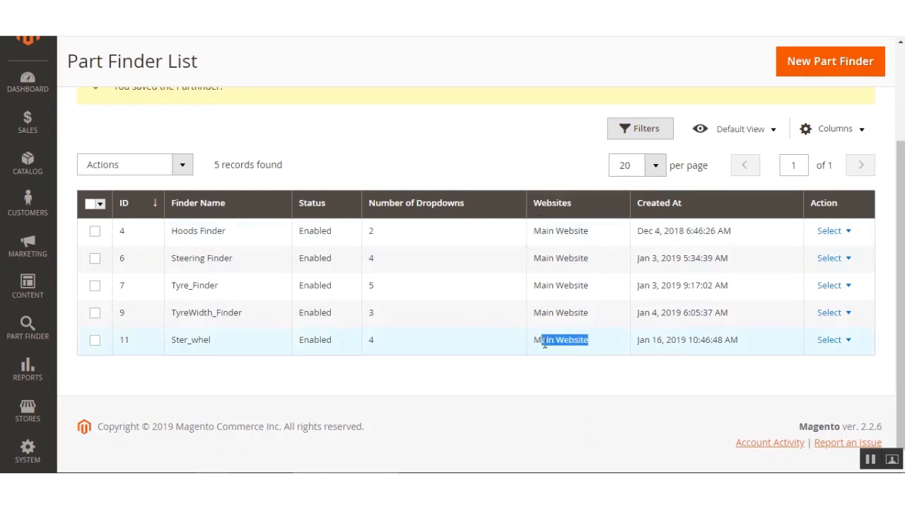
pyautogui.click(848, 342)
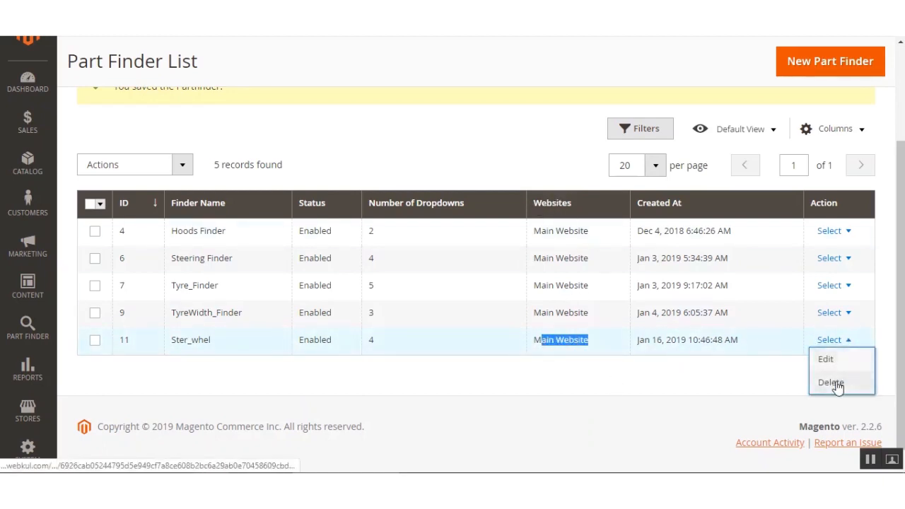
pyautogui.click(715, 410)
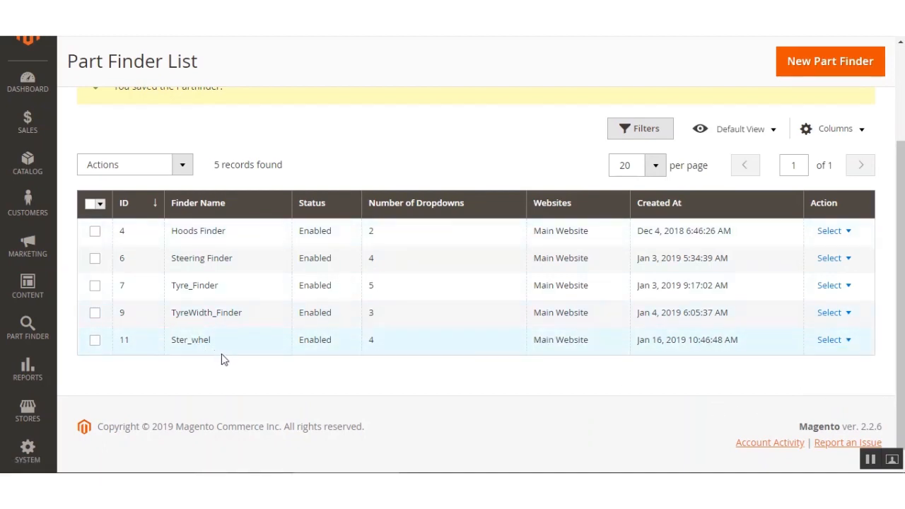
pyautogui.moveTo(216, 345); pyautogui.dragTo(176, 368)
pyautogui.click(179, 369)
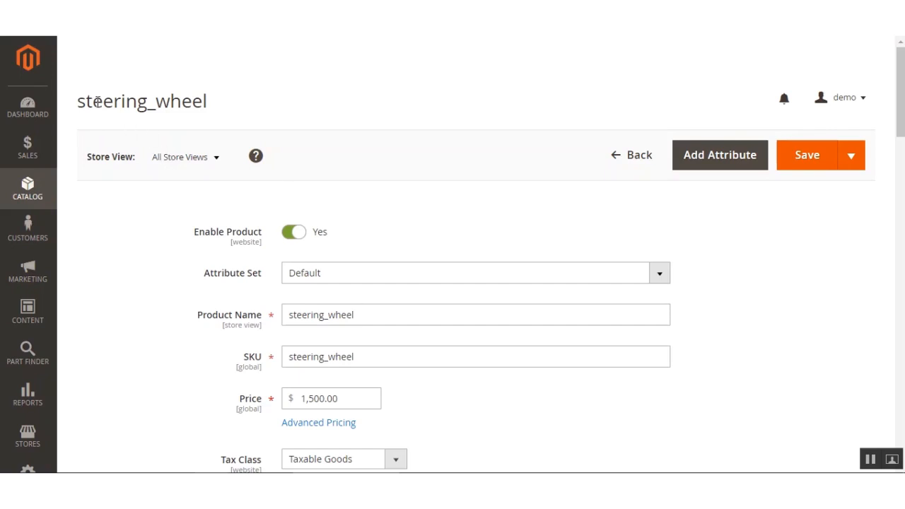
# Step: On the steering_wheel product's edit page, examine the Parts Finder Options with Ster_whel chosen as the finder, plus the sections below
pyautogui.moveTo(80, 101); pyautogui.dragTo(209, 101)
pyautogui.scroll(-6, 555, 308)
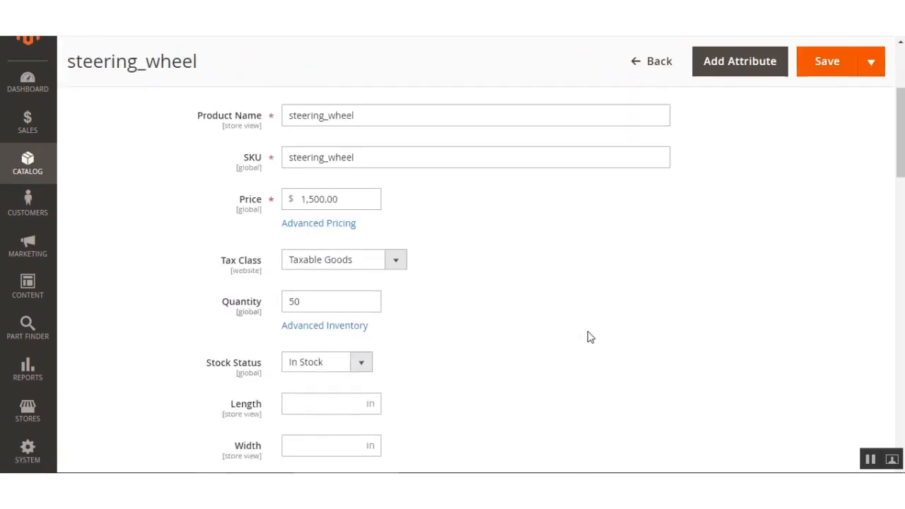
pyautogui.scroll(-5, 587, 367)
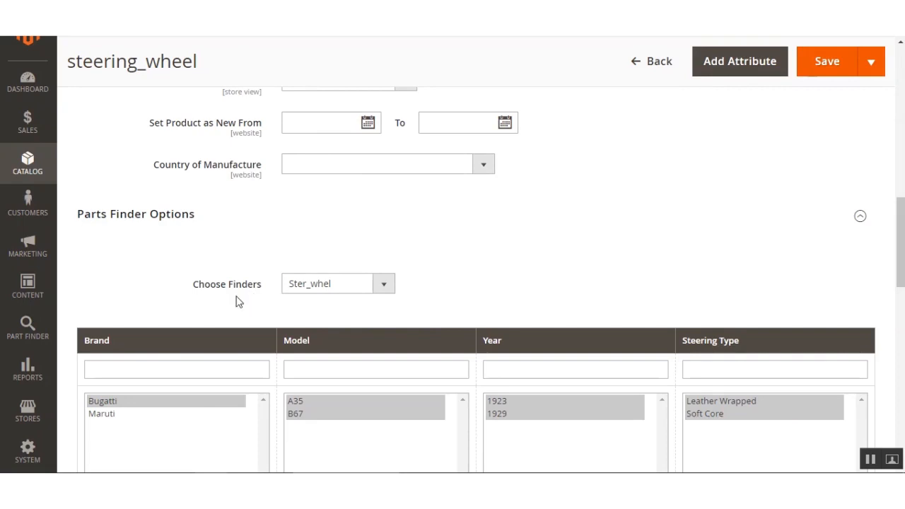
pyautogui.click(358, 290)
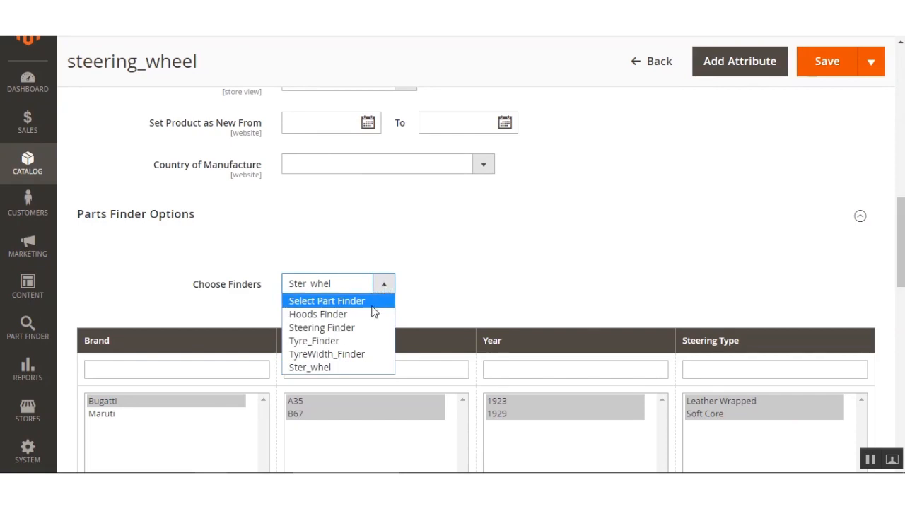
pyautogui.click(345, 368)
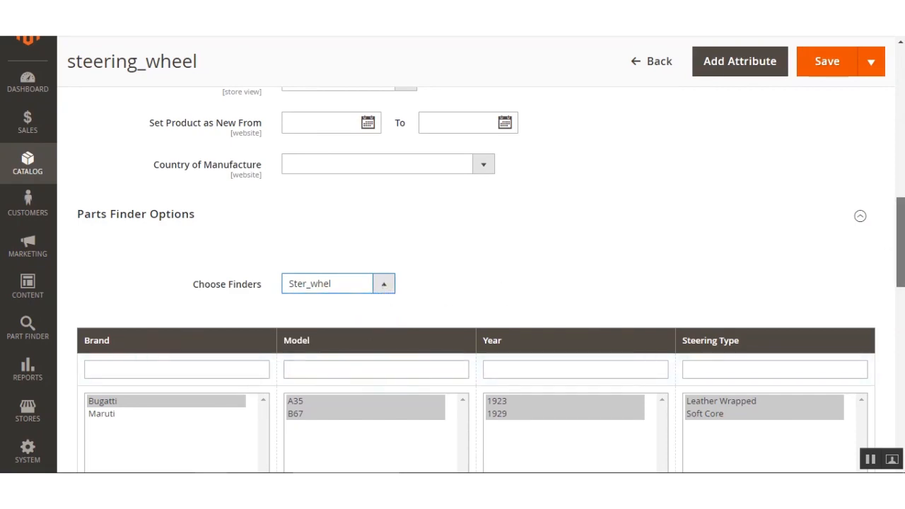
pyautogui.moveTo(901, 250); pyautogui.dragTo(899, 282)
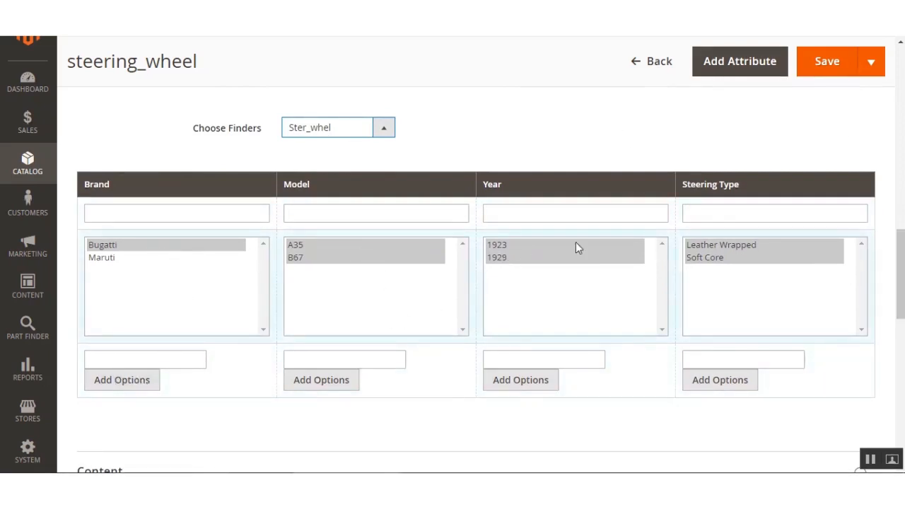
pyautogui.scroll(-3, 901, 343)
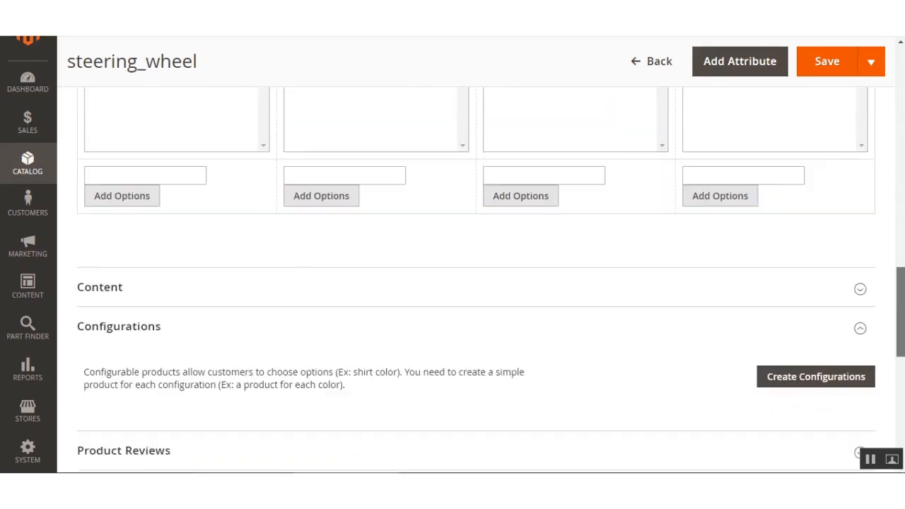
pyautogui.scroll(-3, 467, 283)
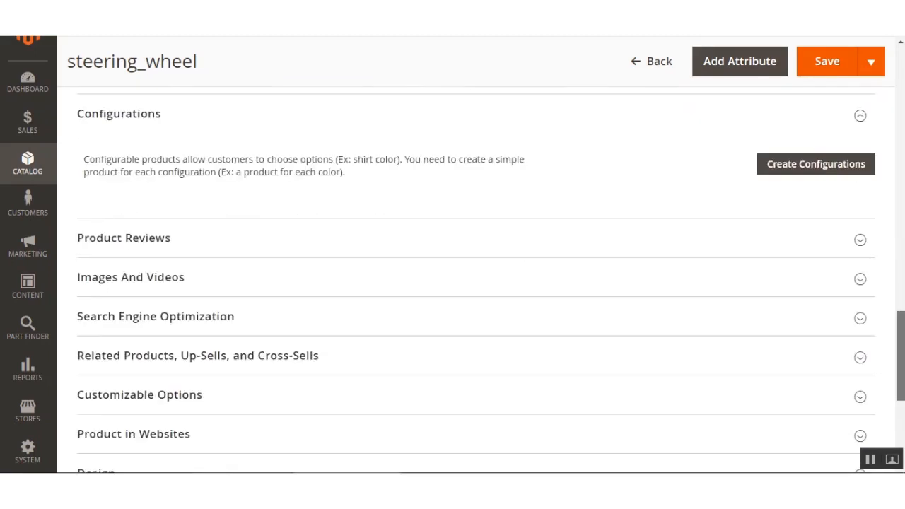
# Step: Check the product image under Images And Videos and save the steering_wheel product
pyautogui.click(139, 287)
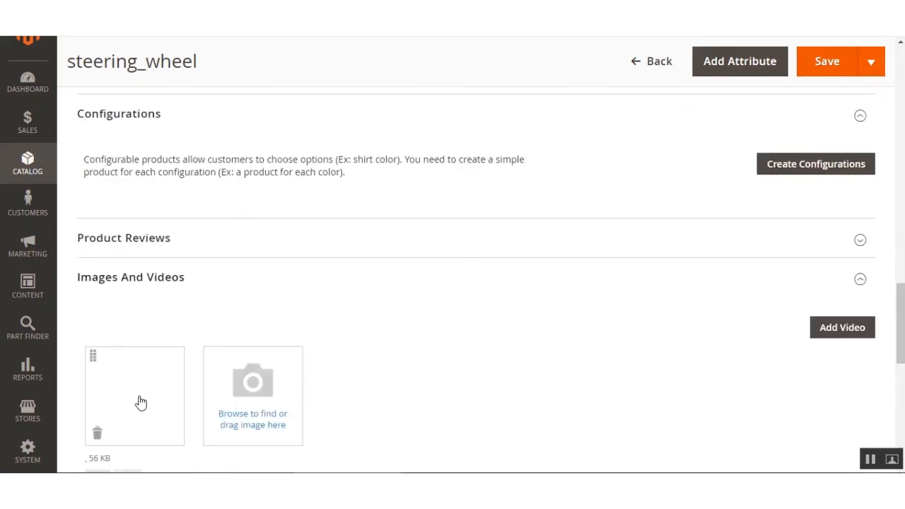
pyautogui.scroll(-2, 141, 379)
pyautogui.scroll(3, 259, 399)
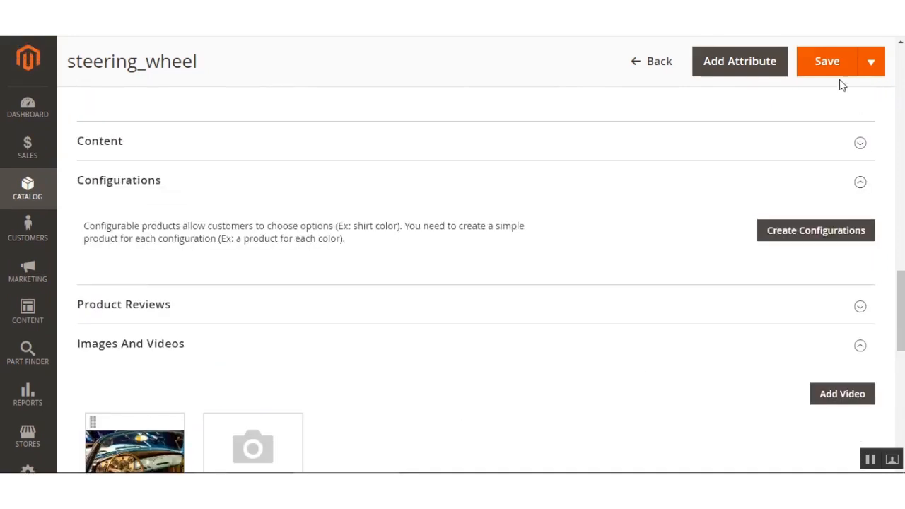
pyautogui.click(840, 73)
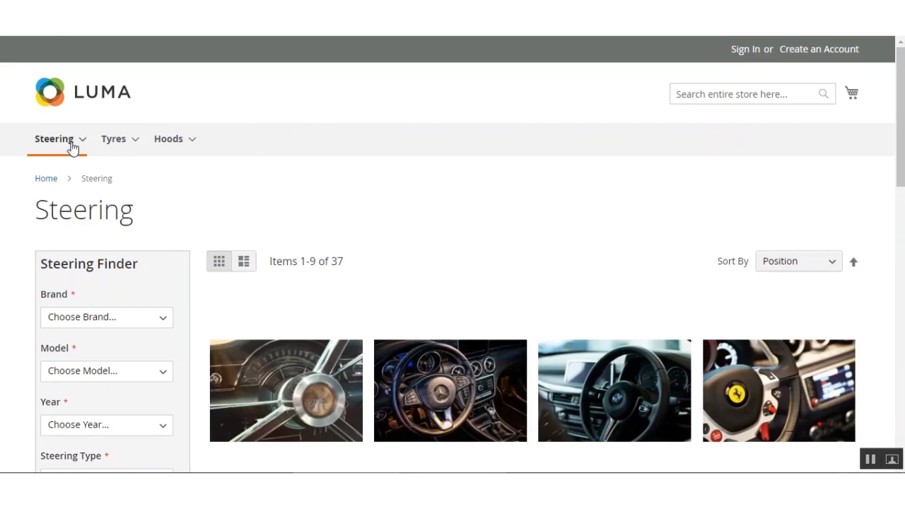
# Step: On the Luma storefront, open the Car subcategory of Steering and examine its Steering Wheel Demo finder and product list
pyautogui.moveTo(81, 146)
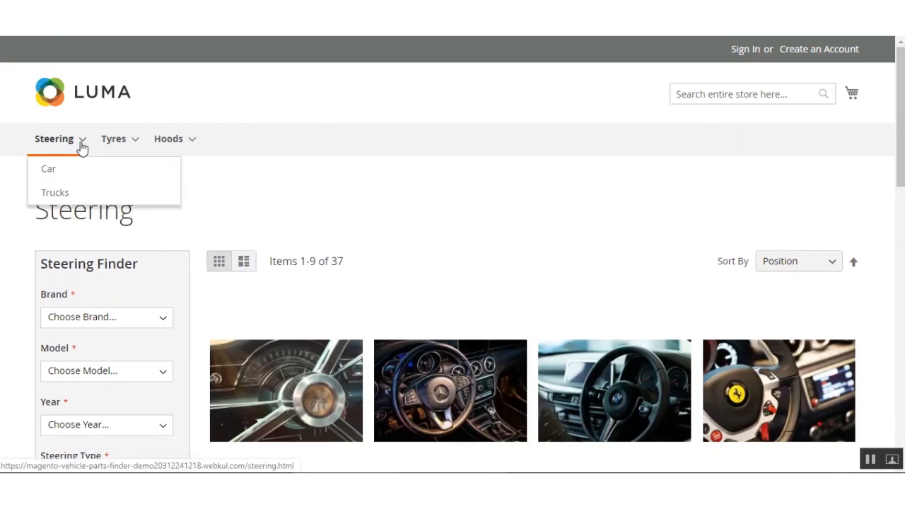
pyautogui.rightClick(66, 176)
pyautogui.press('Escape')
pyautogui.click(97, 178)
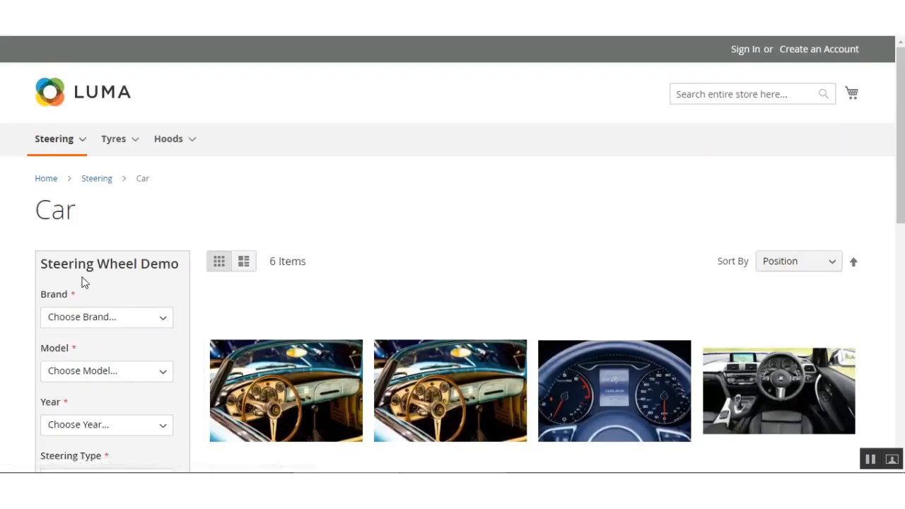
pyautogui.moveTo(48, 263); pyautogui.dragTo(179, 267)
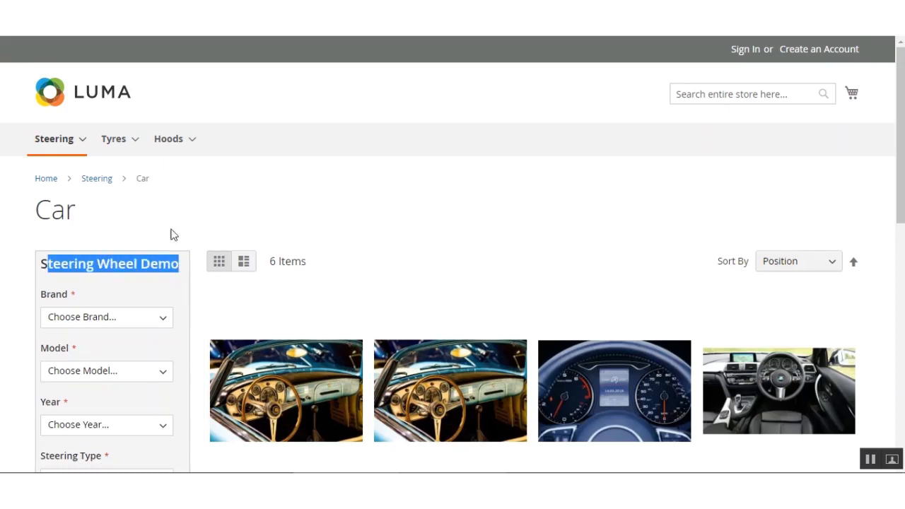
pyautogui.click(219, 187)
pyautogui.scroll(-3, 186, 278)
pyautogui.scroll(2, 185, 278)
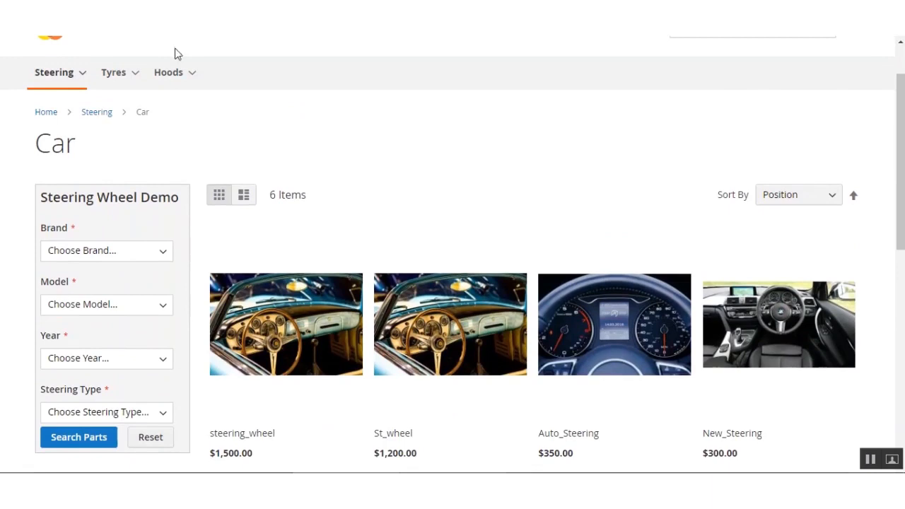
# Step: Open the main Steering category and locate the Steering Wheel Demo finder below the Steering Finder
pyautogui.moveTo(71, 86)
pyautogui.click(72, 86)
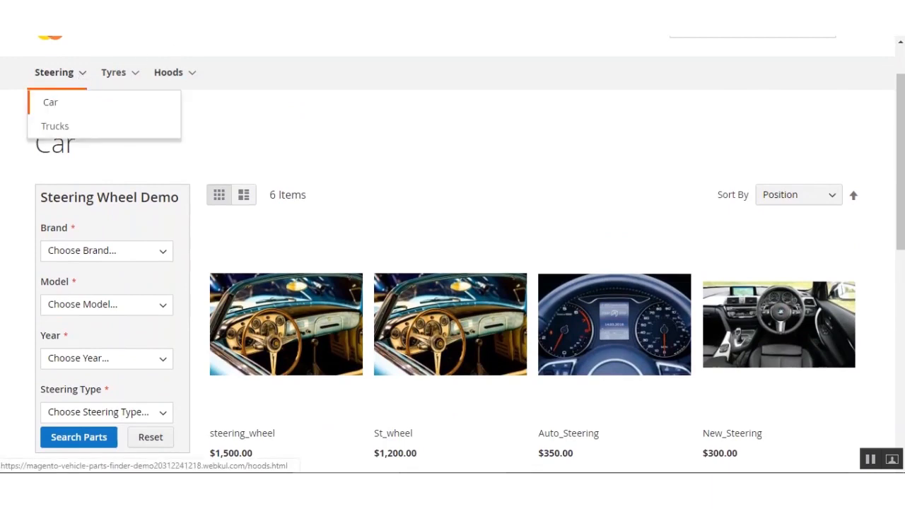
pyautogui.scroll(-2, 183, 297)
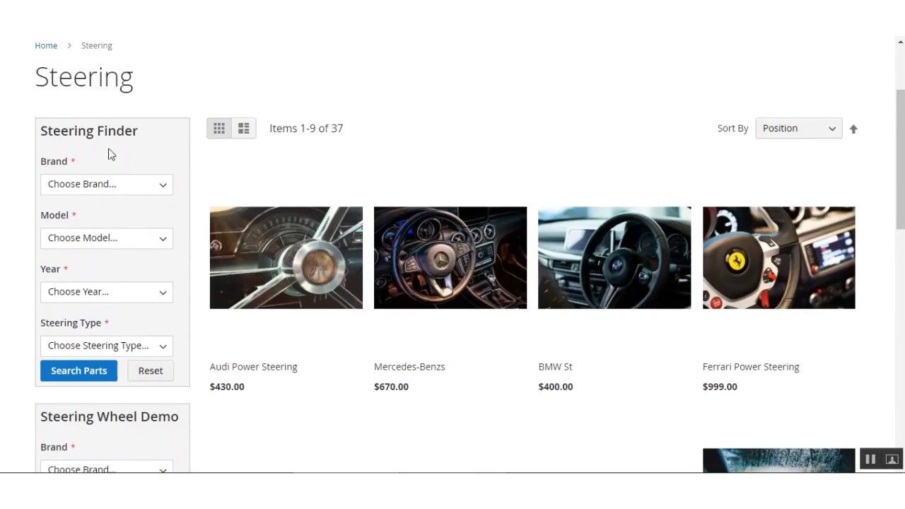
pyautogui.scroll(-3, 111, 243)
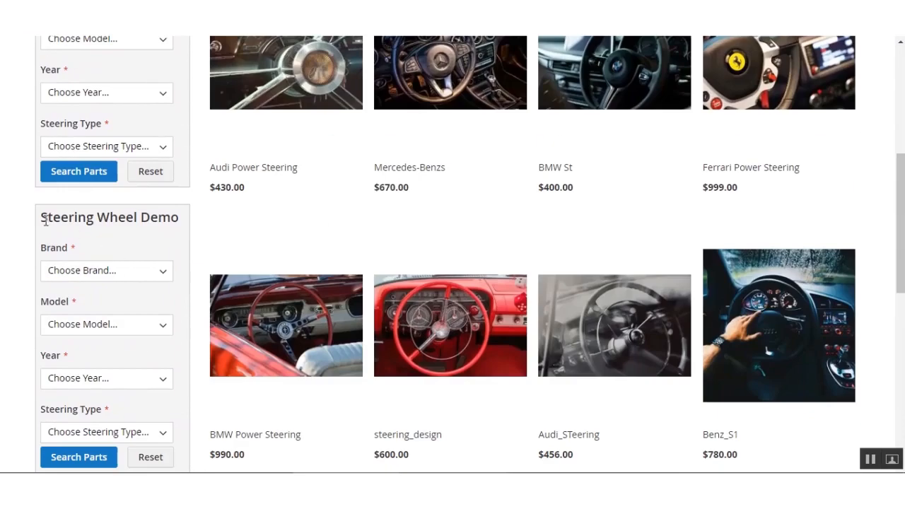
pyautogui.moveTo(44, 219); pyautogui.dragTo(182, 224)
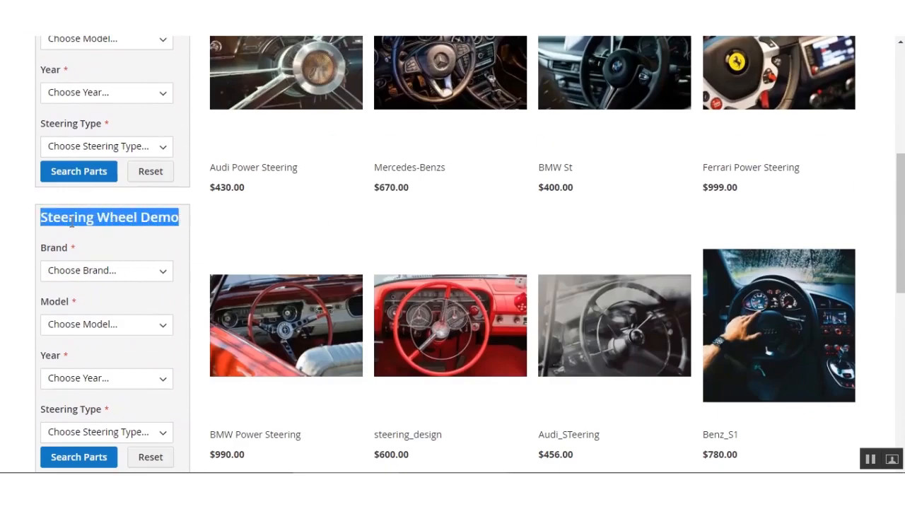
pyautogui.click(189, 231)
# Step: Look through the available Brand, Model, Year and Steering Type options of the Steering Wheel Demo finder without choosing any
pyautogui.click(140, 272)
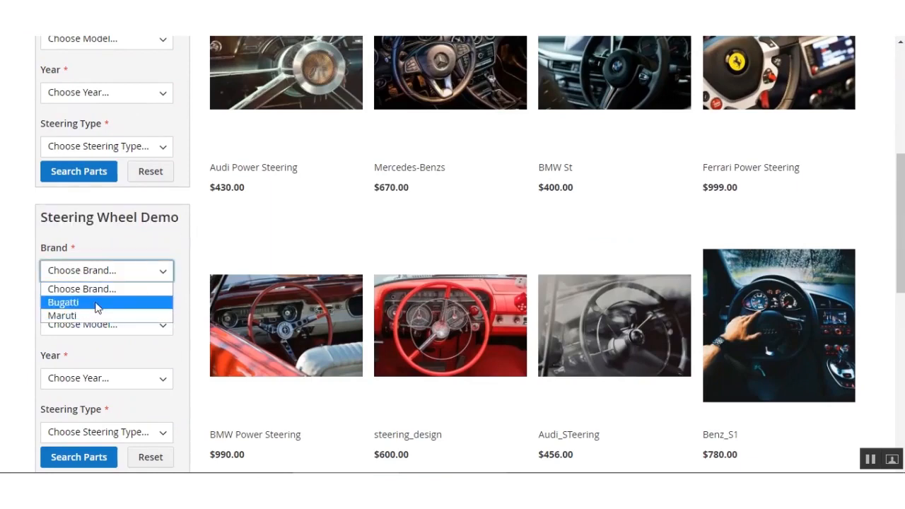
pyautogui.click(115, 255)
pyautogui.scroll(-2, 111, 299)
pyautogui.click(137, 196)
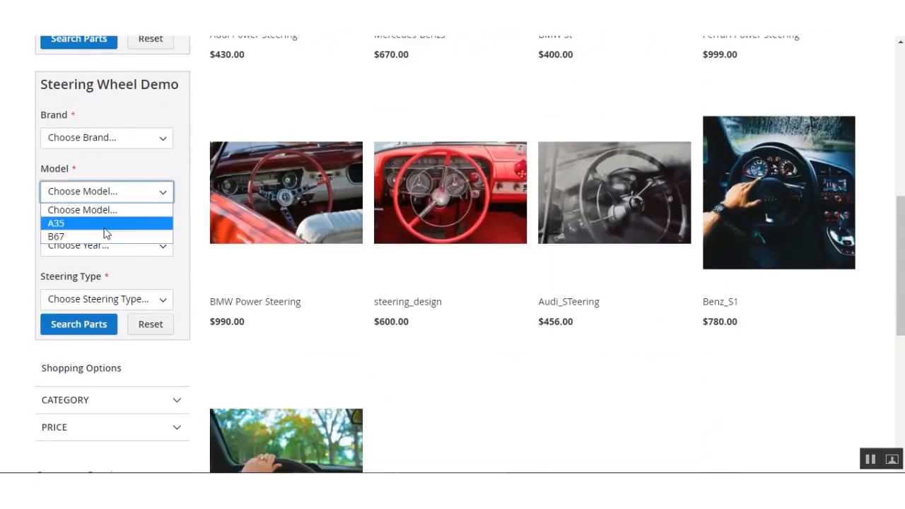
pyautogui.click(54, 253)
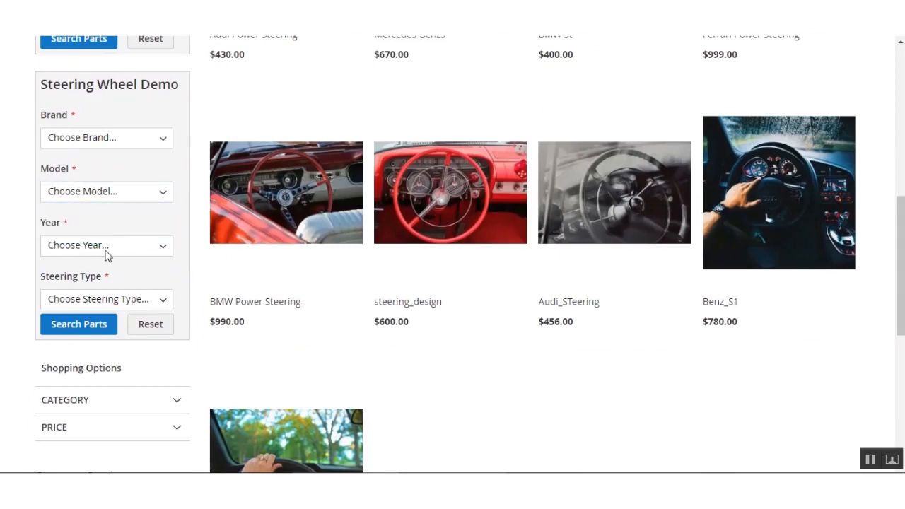
pyautogui.click(105, 253)
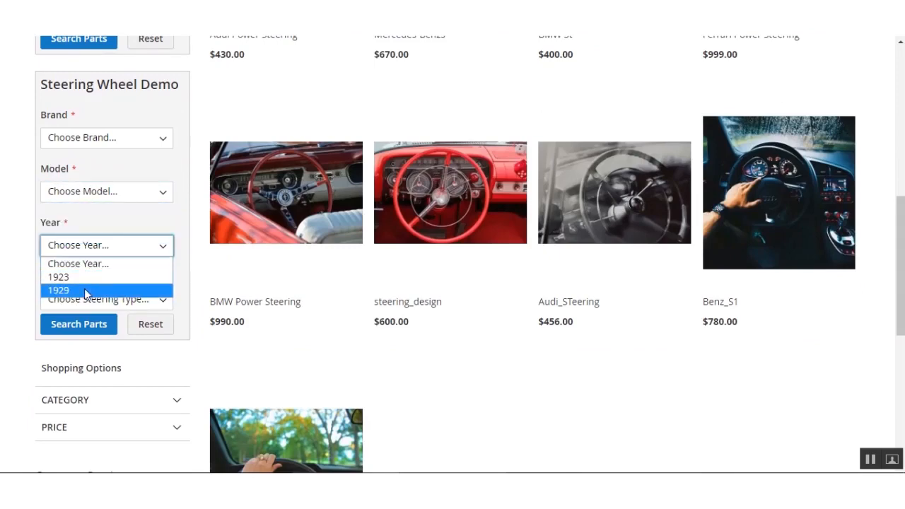
pyautogui.click(30, 295)
pyautogui.click(109, 308)
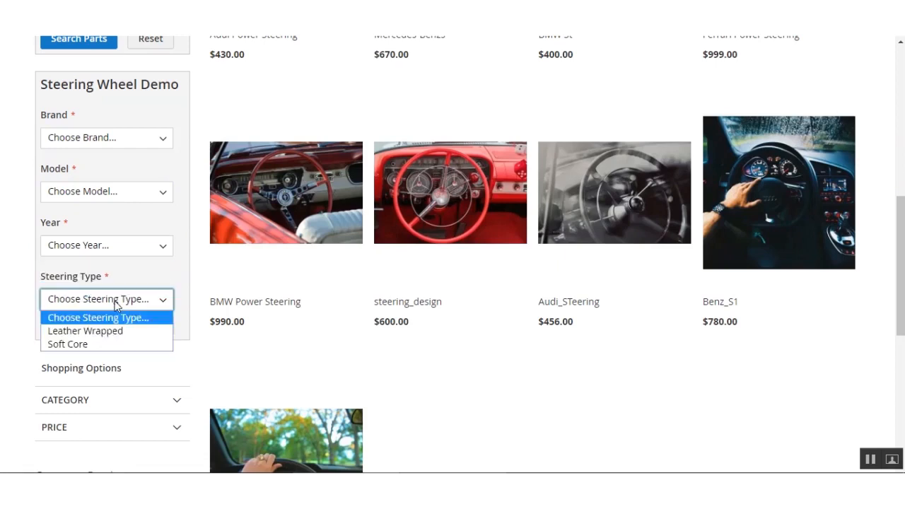
pyautogui.click(116, 365)
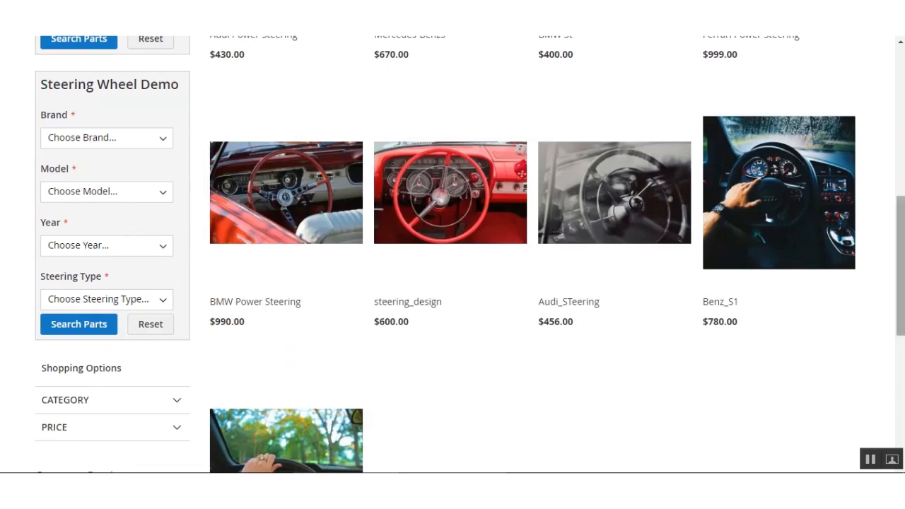
pyautogui.scroll(4, 896, 318)
pyautogui.scroll(-1, 469, 256)
pyautogui.scroll(1, 470, 255)
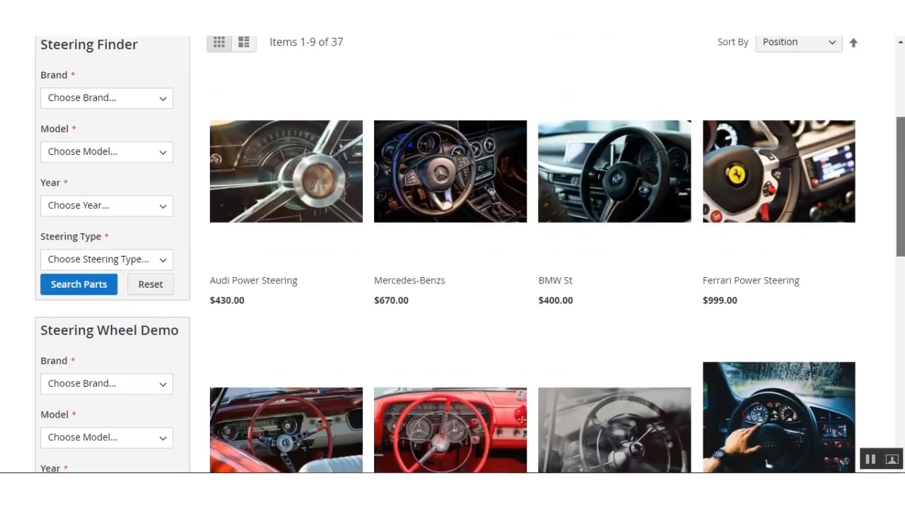
# Step: Search the Steering Wheel Demo finder for parts with Brand Bugatti, Model B67, Year 1929 and Steering Type Leather Wrapped
pyautogui.scroll(-2, 614, 318)
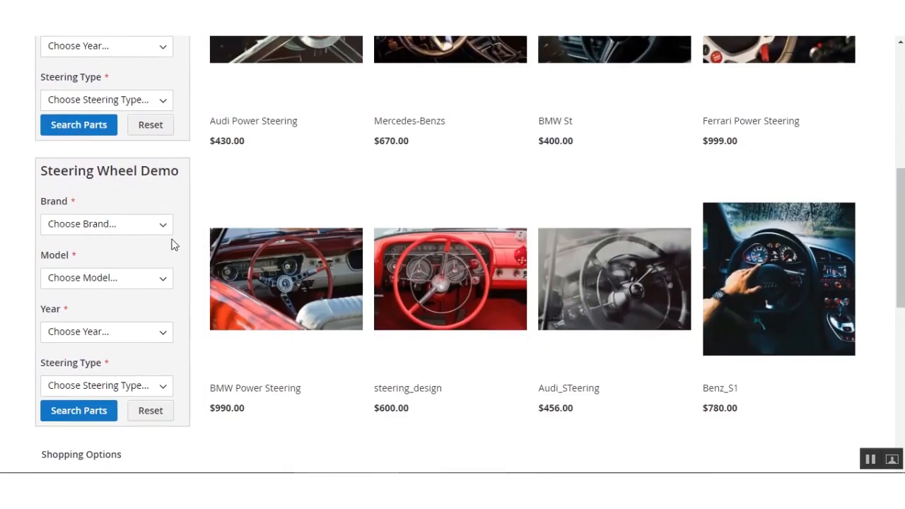
pyautogui.click(162, 225)
pyautogui.click(122, 259)
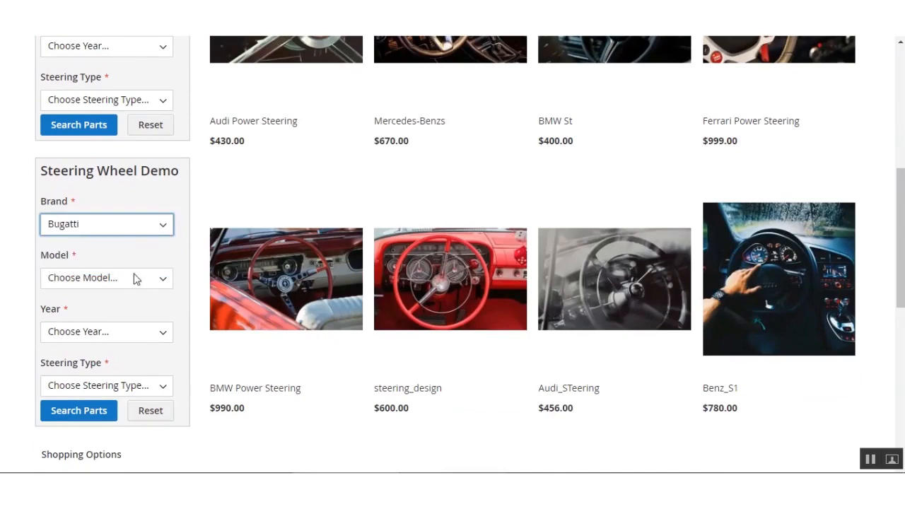
pyautogui.click(156, 280)
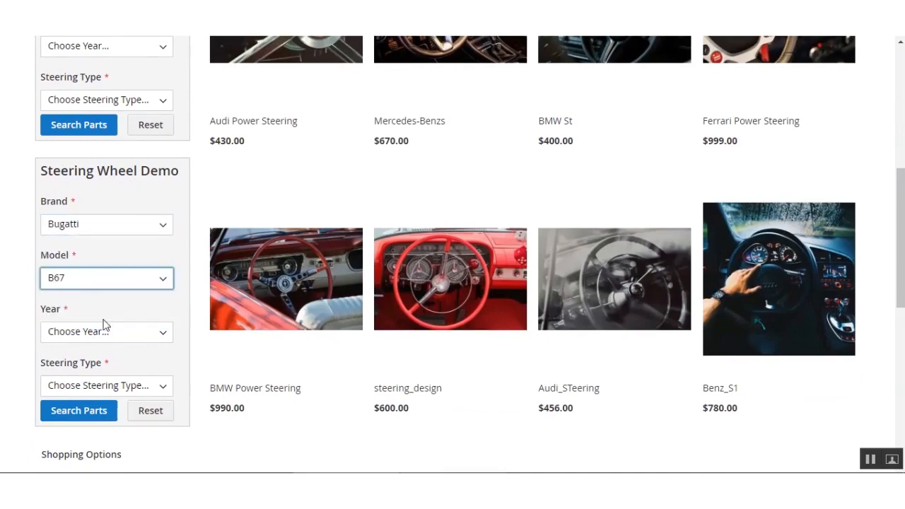
pyautogui.click(164, 334)
pyautogui.click(132, 378)
pyautogui.scroll(-2, 132, 379)
pyautogui.click(142, 256)
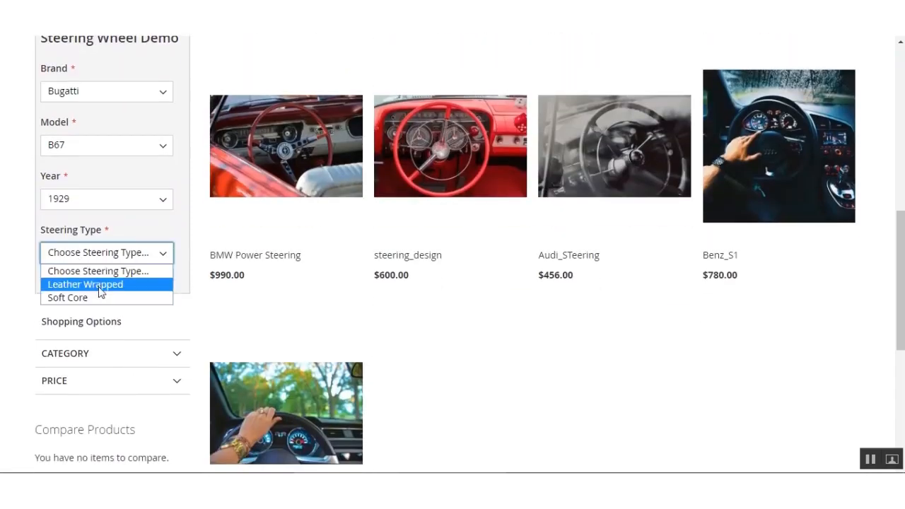
pyautogui.click(106, 285)
pyautogui.click(87, 288)
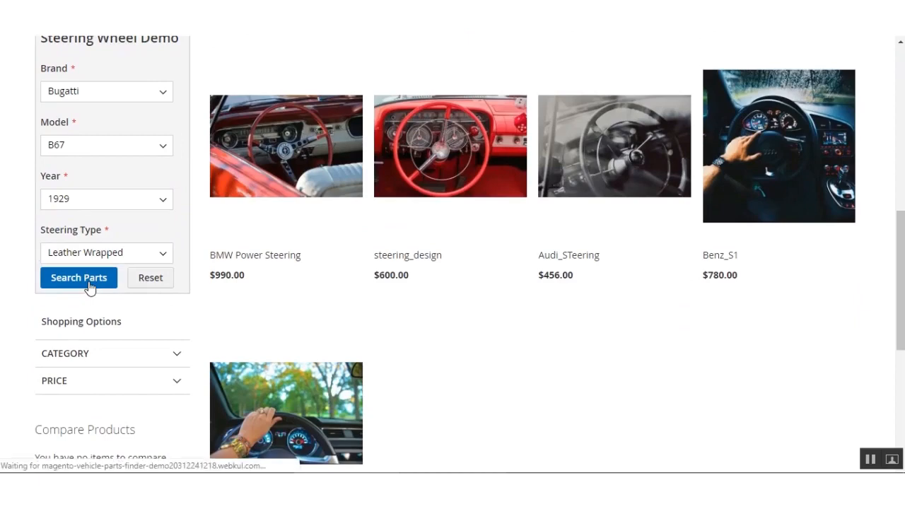
# Step: Examine the product returned by the search against the criteria selected in the Steering Wheel Demo finder
pyautogui.scroll(-3, 507, 362)
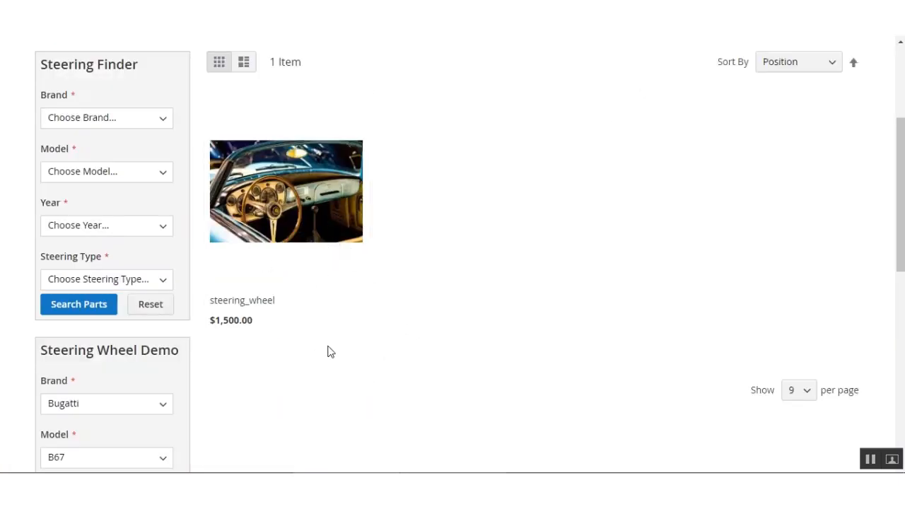
pyautogui.scroll(1, 327, 349)
pyautogui.scroll(-4, 333, 360)
pyautogui.moveTo(899, 277); pyautogui.dragTo(899, 191)
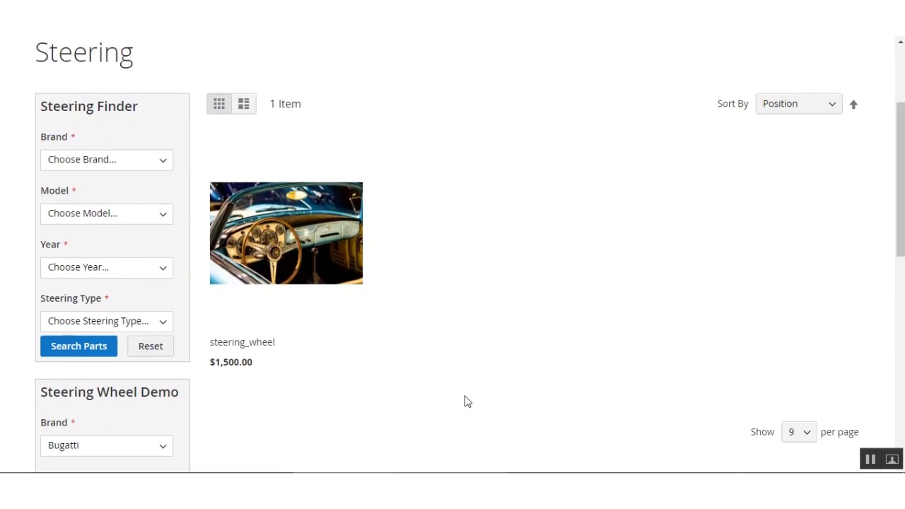
pyautogui.moveTo(263, 252)
pyautogui.scroll(-3, 304, 252)
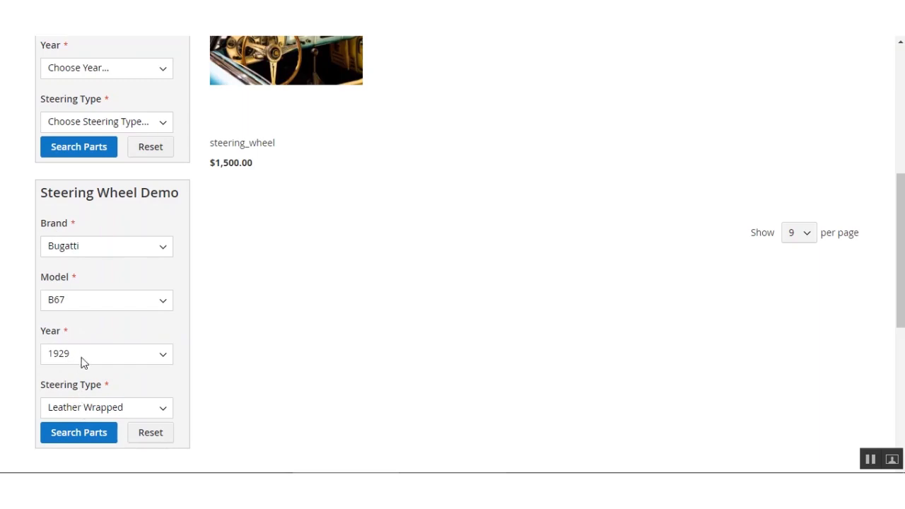
pyautogui.moveTo(255, 107)
pyautogui.moveTo(40, 193); pyautogui.dragTo(180, 193)
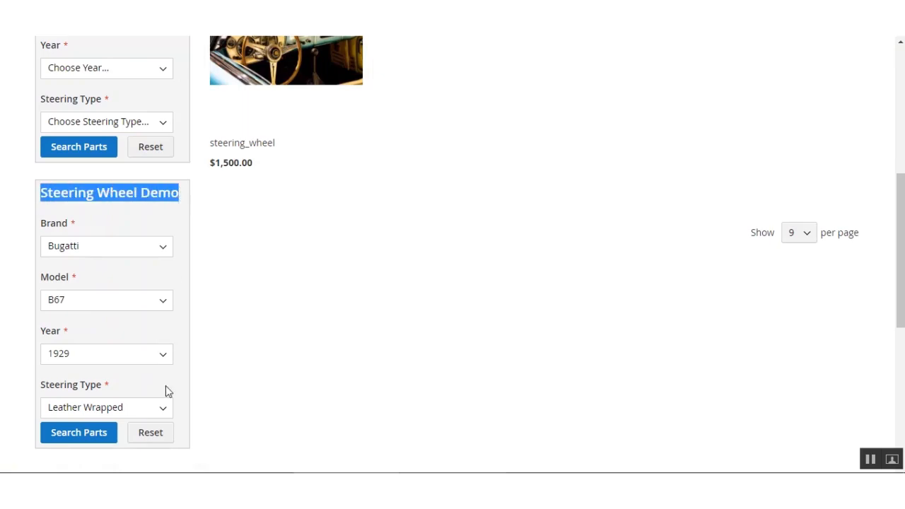
pyautogui.scroll(4, 99, 343)
pyautogui.scroll(-4, 106, 348)
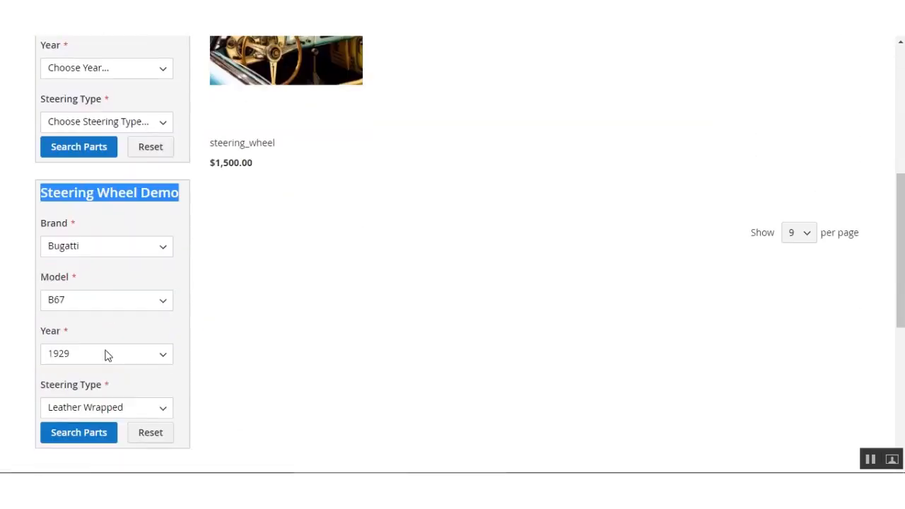
pyautogui.click(229, 289)
pyautogui.moveTo(59, 197); pyautogui.dragTo(177, 212)
pyautogui.scroll(4, 184, 394)
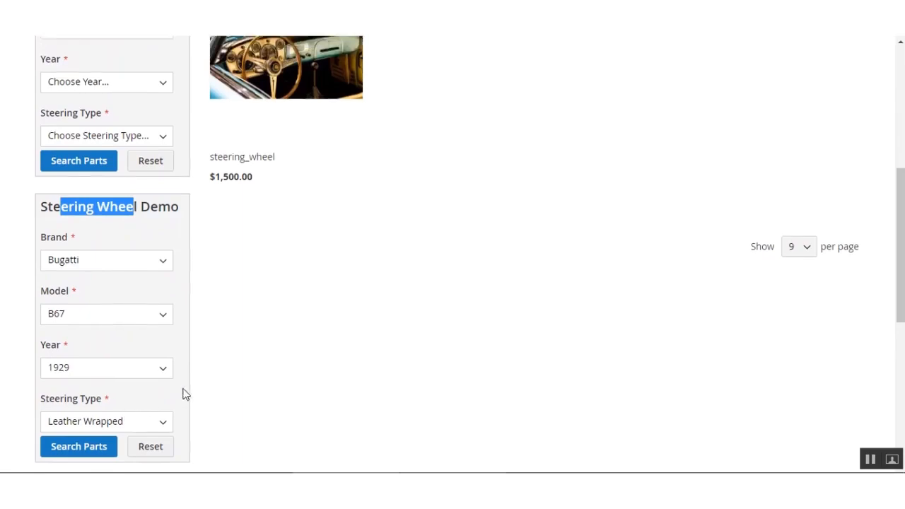
pyautogui.scroll(-4, 99, 414)
pyautogui.click(133, 209)
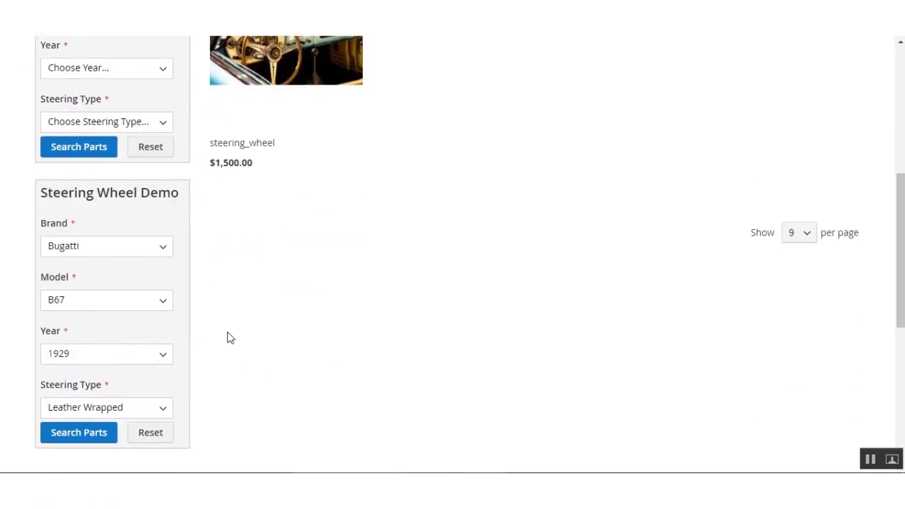
pyautogui.scroll(3, 226, 338)
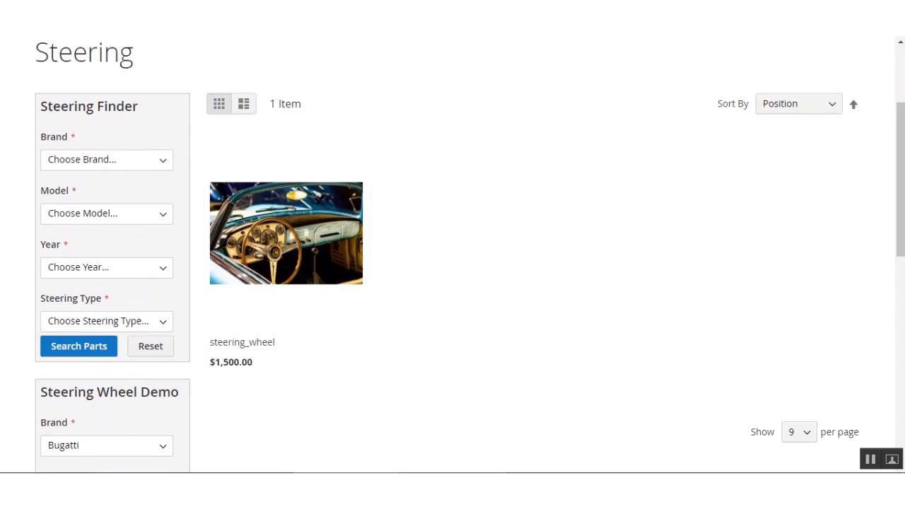